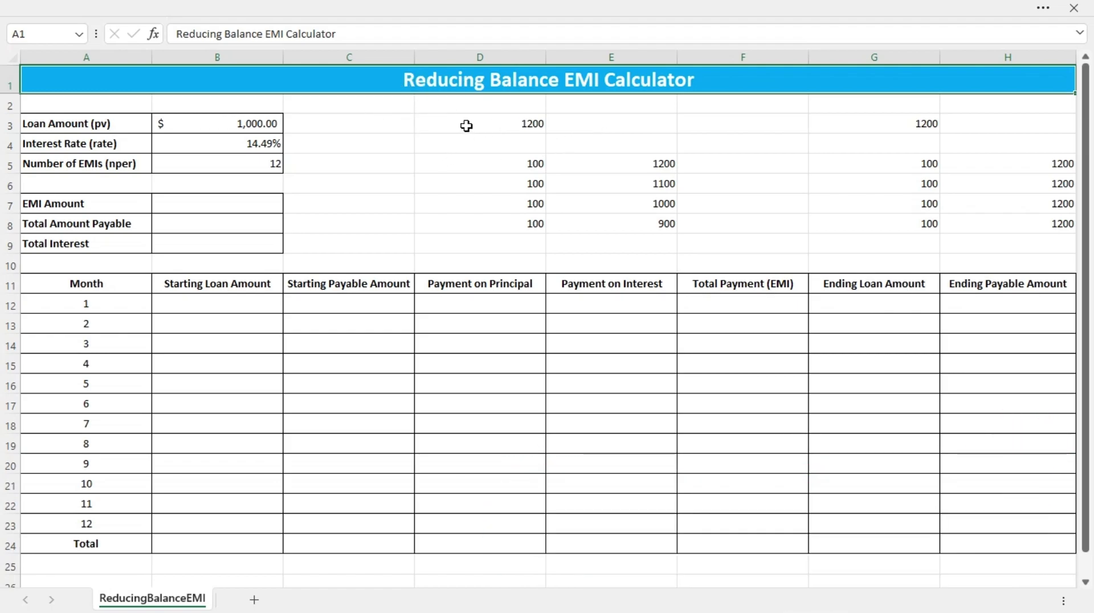
# Review the scratch sample values in columns D and E.
pyautogui.click(465, 127)
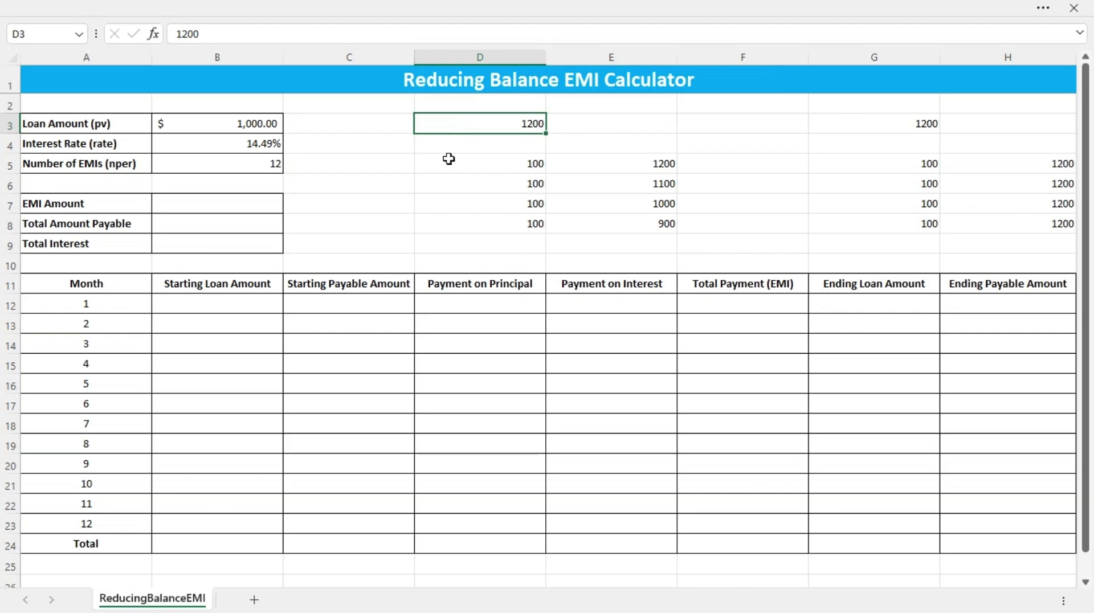
pyautogui.click(479, 163)
pyautogui.click(479, 189)
pyautogui.click(478, 206)
pyautogui.click(479, 224)
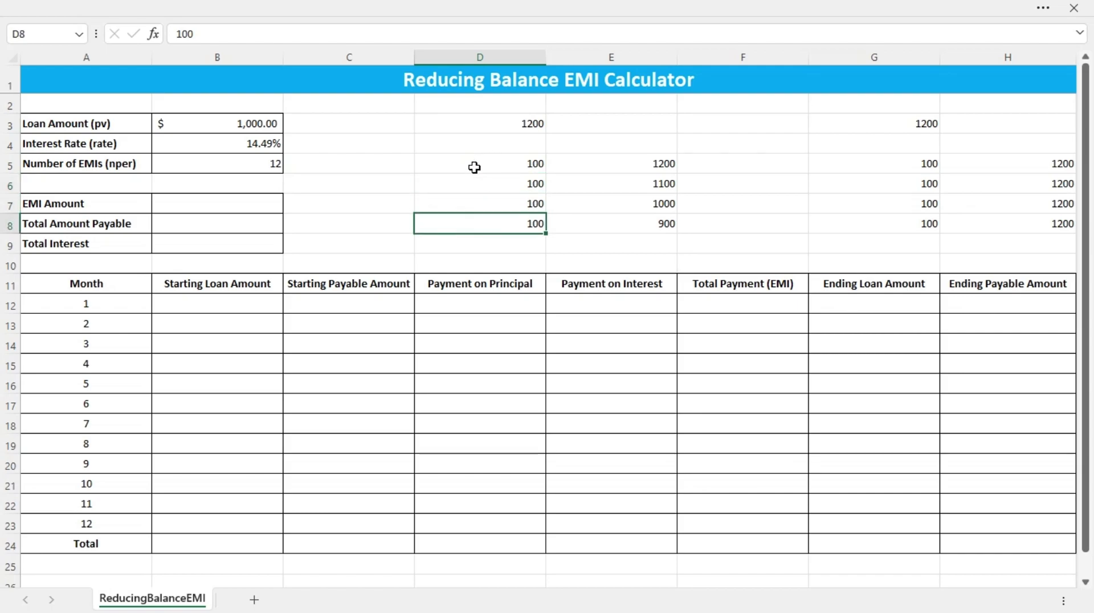
pyautogui.click(601, 163)
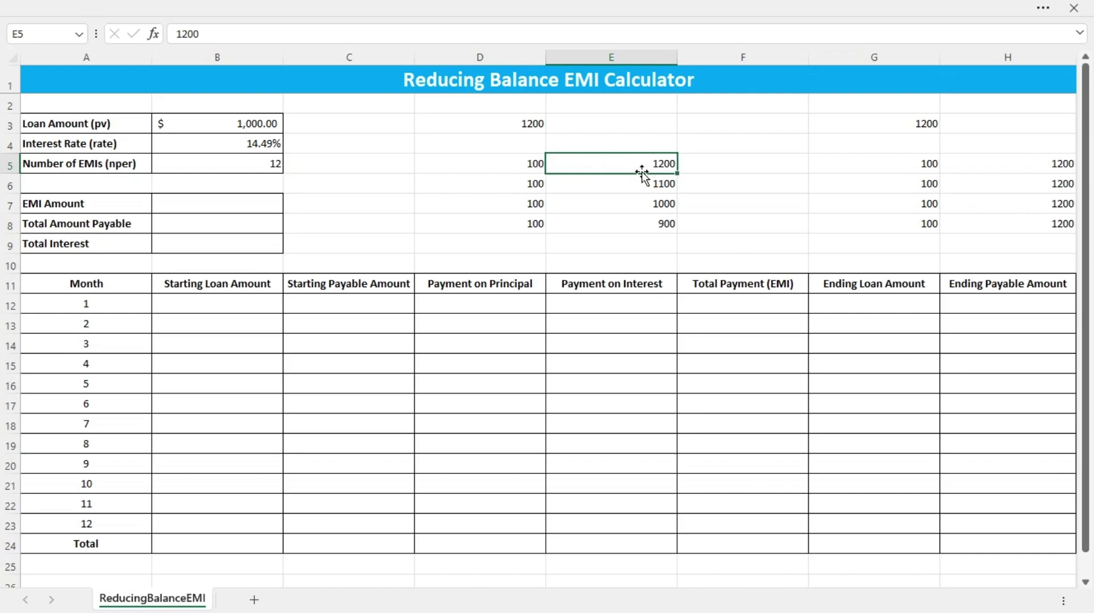
pyautogui.click(617, 188)
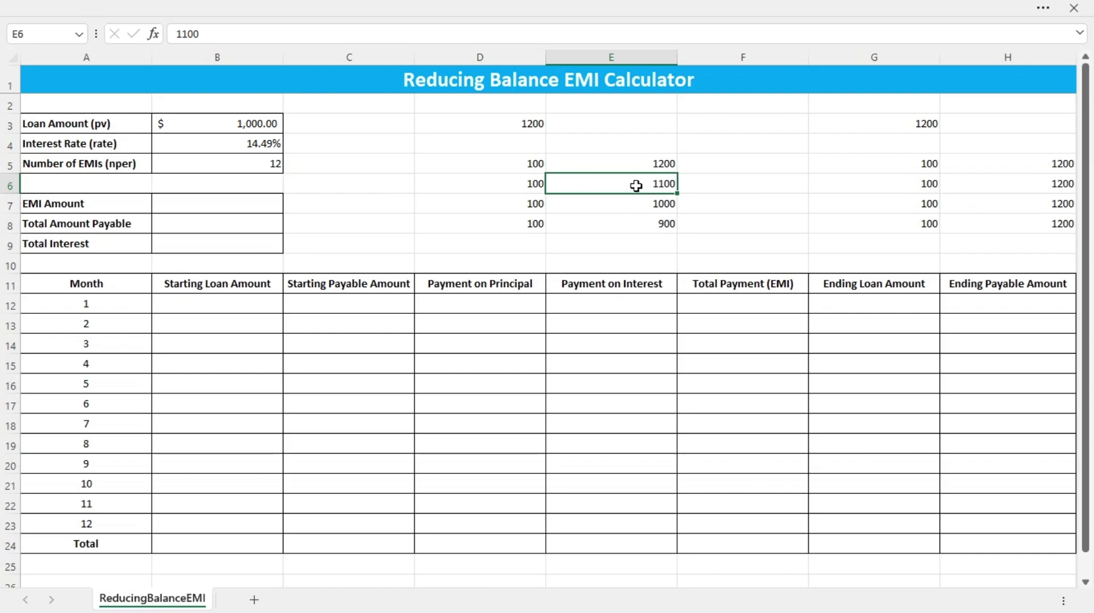
pyautogui.click(616, 209)
pyautogui.click(615, 222)
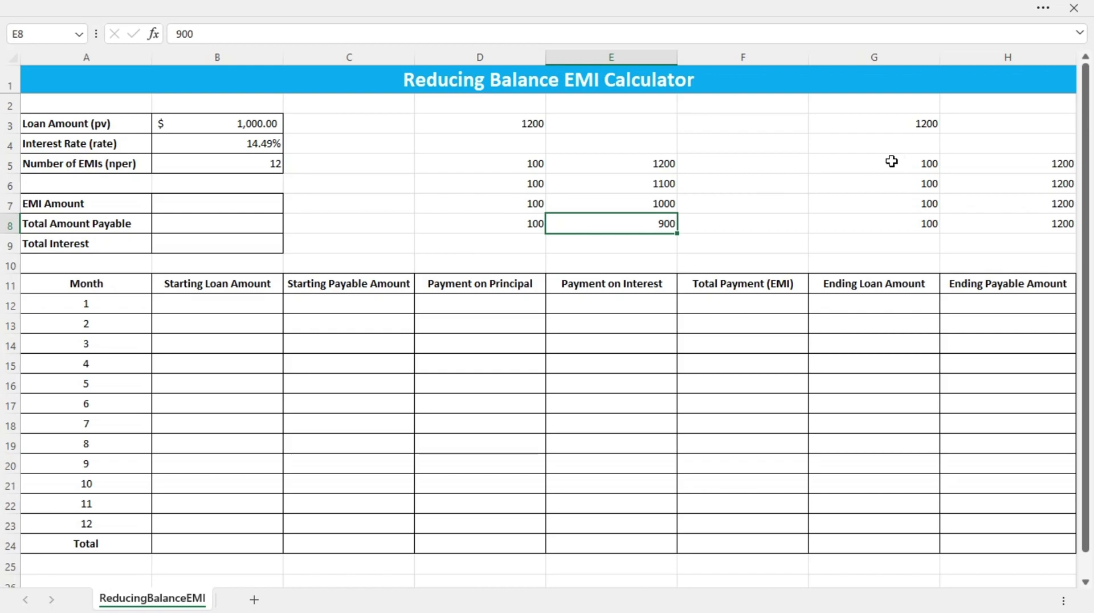
# Review the sample values in columns G and H, then select the whole D3:H8 block.
pyautogui.moveTo(884, 164); pyautogui.dragTo(888, 224)
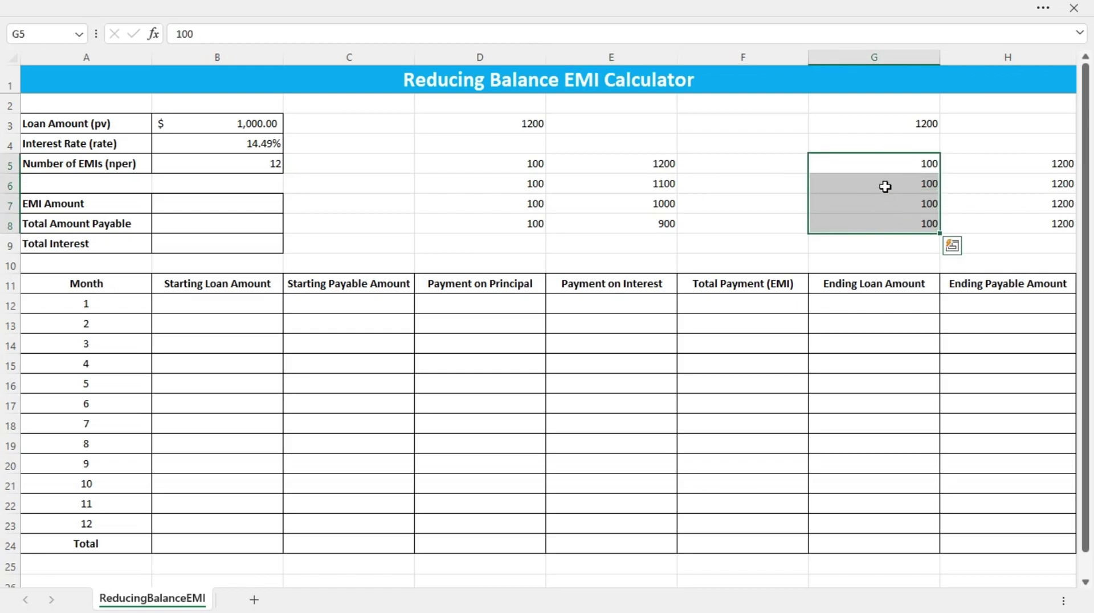
pyautogui.click(885, 162)
pyautogui.click(886, 183)
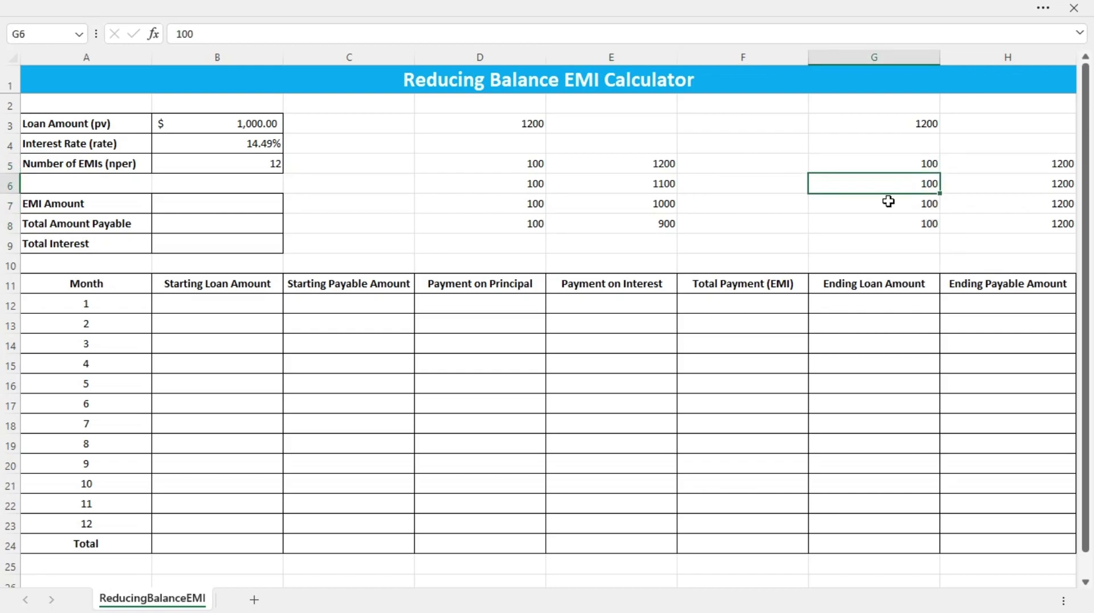
pyautogui.click(995, 166)
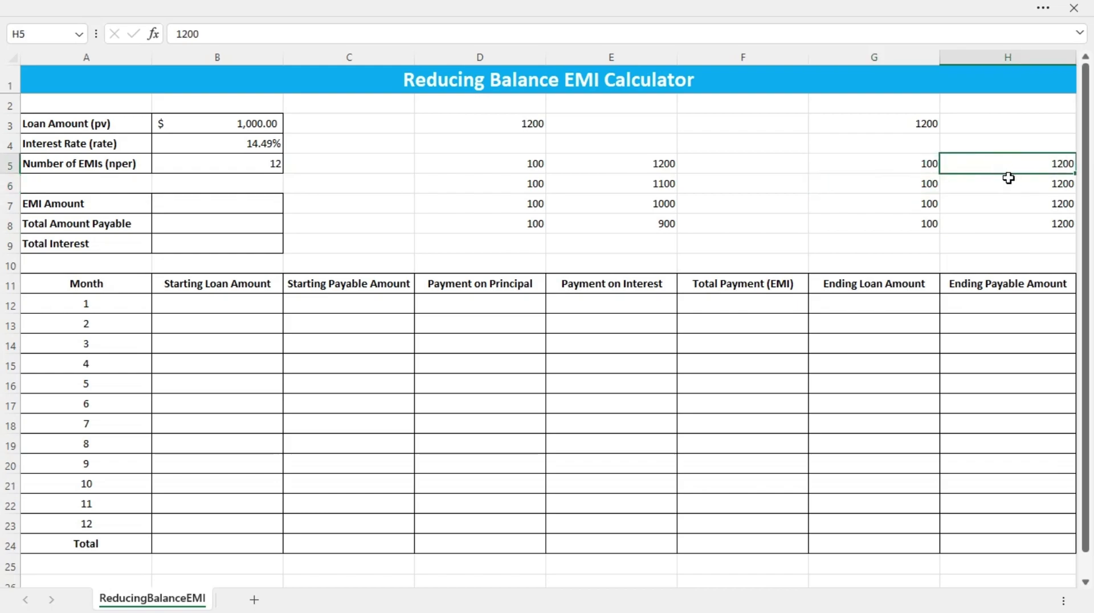
pyautogui.click(996, 182)
pyautogui.click(1001, 205)
pyautogui.click(1003, 224)
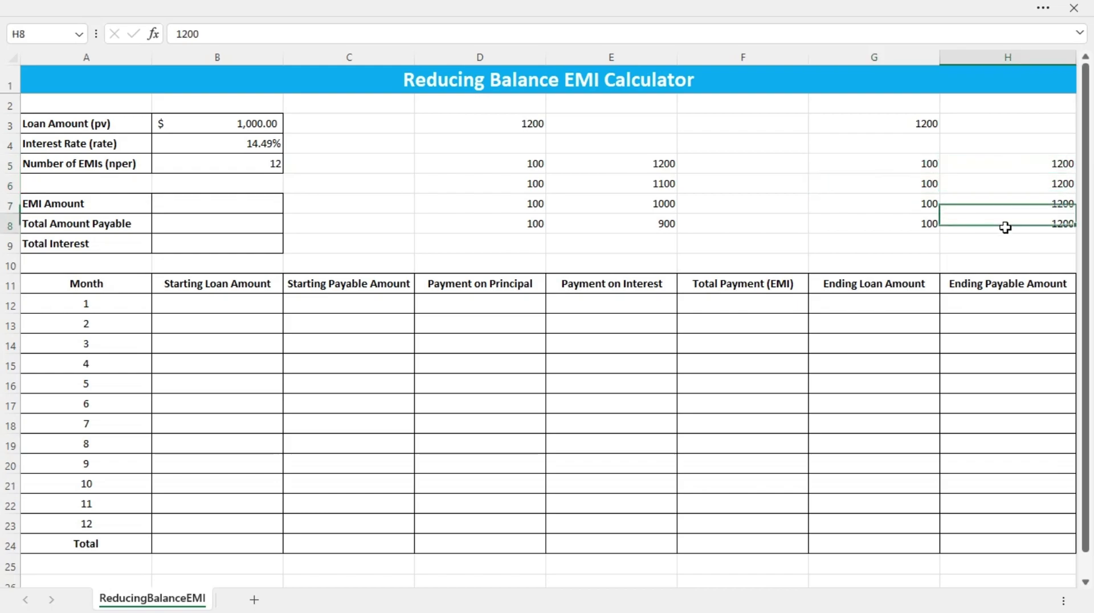
pyautogui.moveTo(518, 128)
pyautogui.mouseDown()
pyautogui.moveTo(887, 183)
pyautogui.moveTo(994, 212)
pyautogui.moveTo(992, 224)
pyautogui.mouseUp()
# Clear Contents of D3:H8, then review the loan amount, rate and EMI count in B3–B5.
pyautogui.rightClick(597, 164)
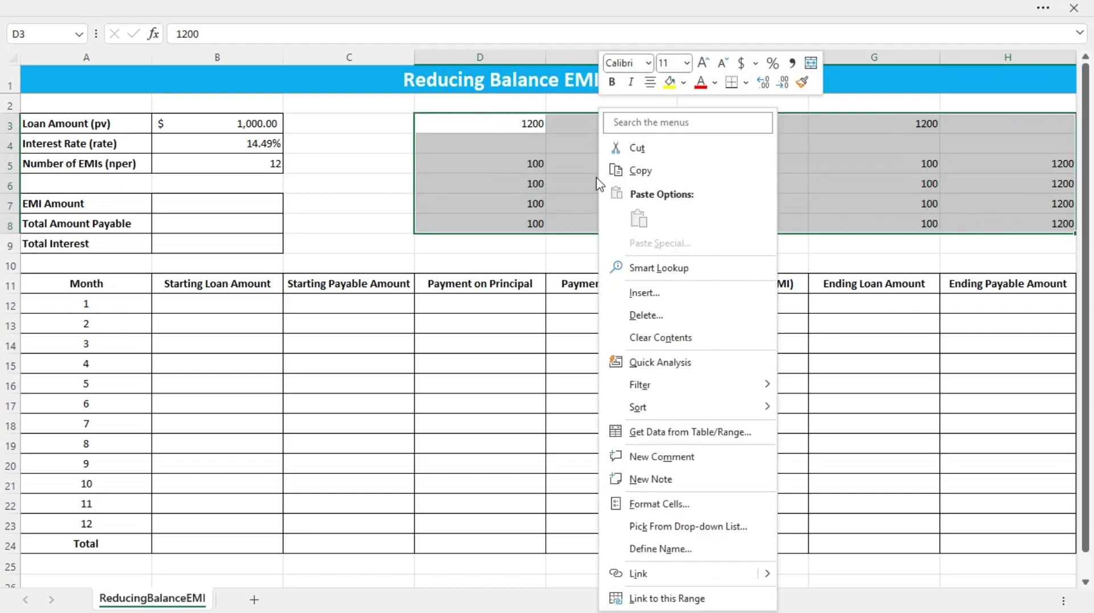
pyautogui.click(680, 337)
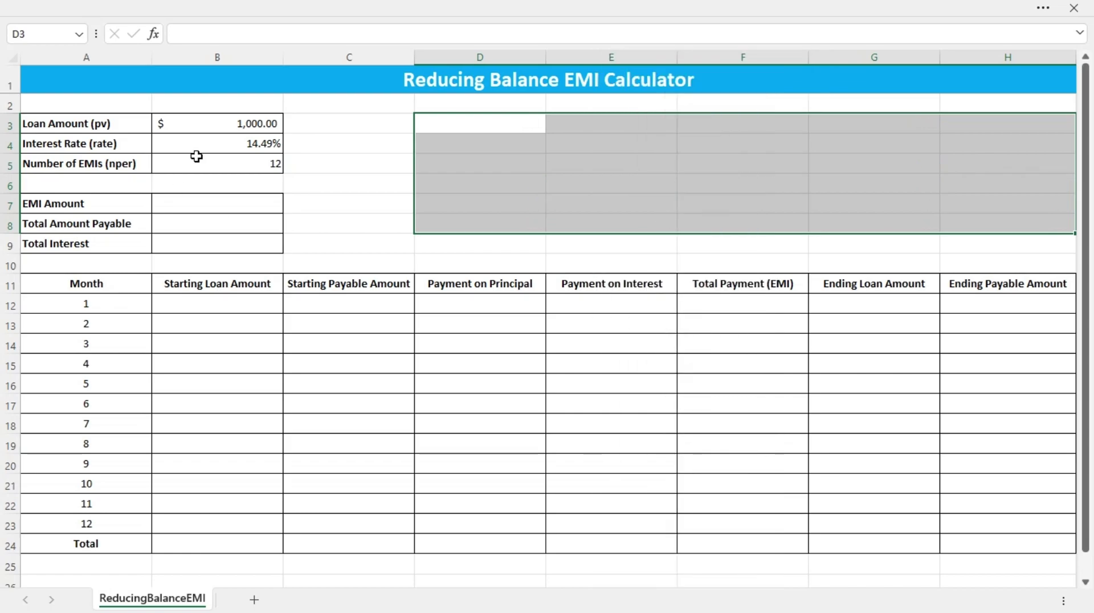
pyautogui.click(221, 130)
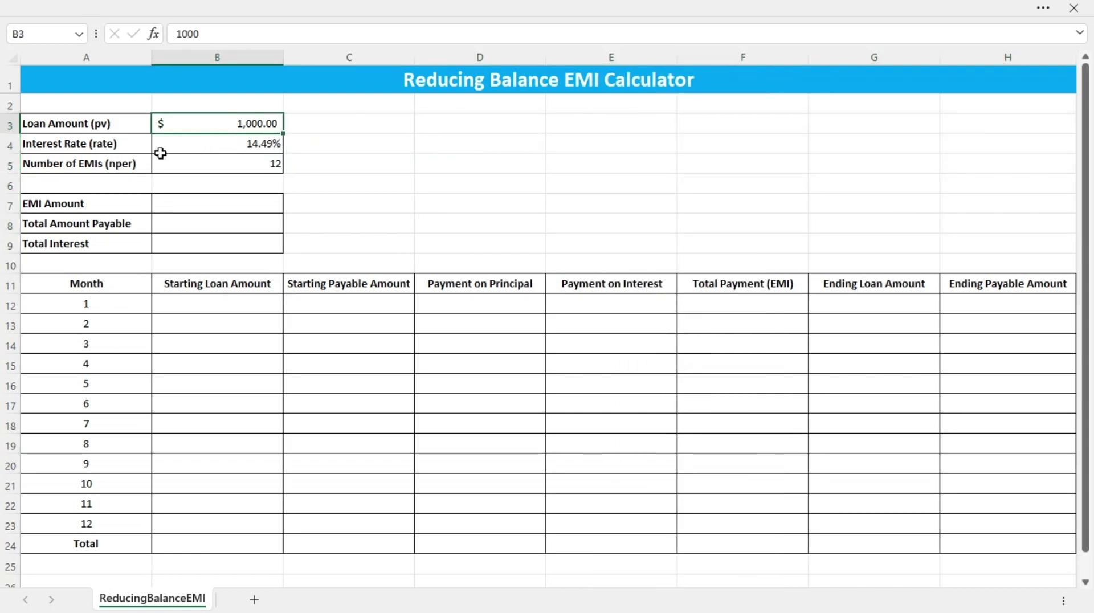
pyautogui.click(213, 145)
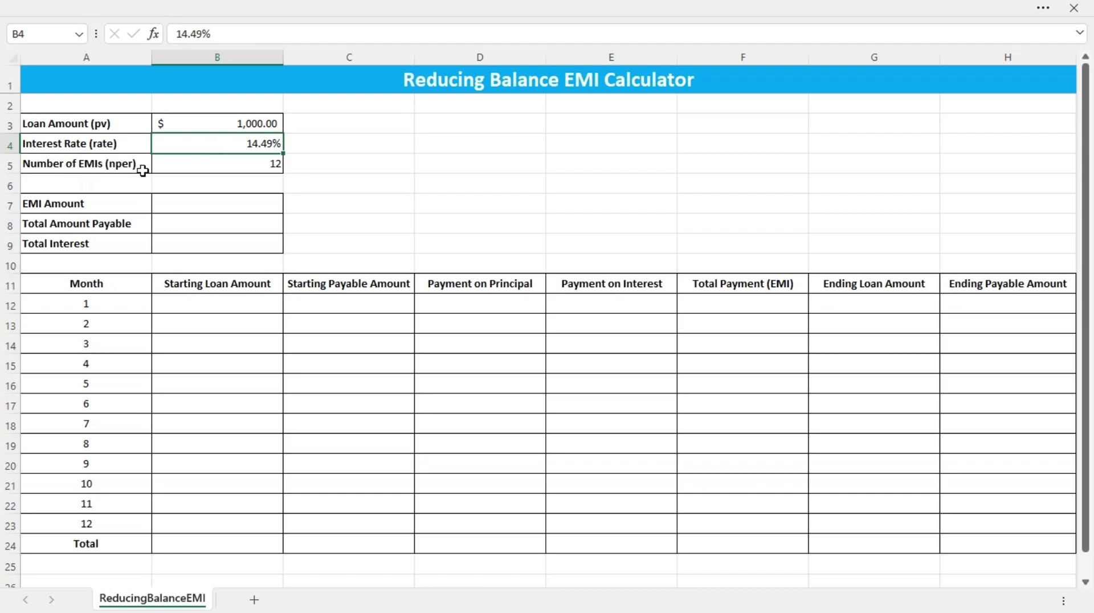
pyautogui.click(220, 169)
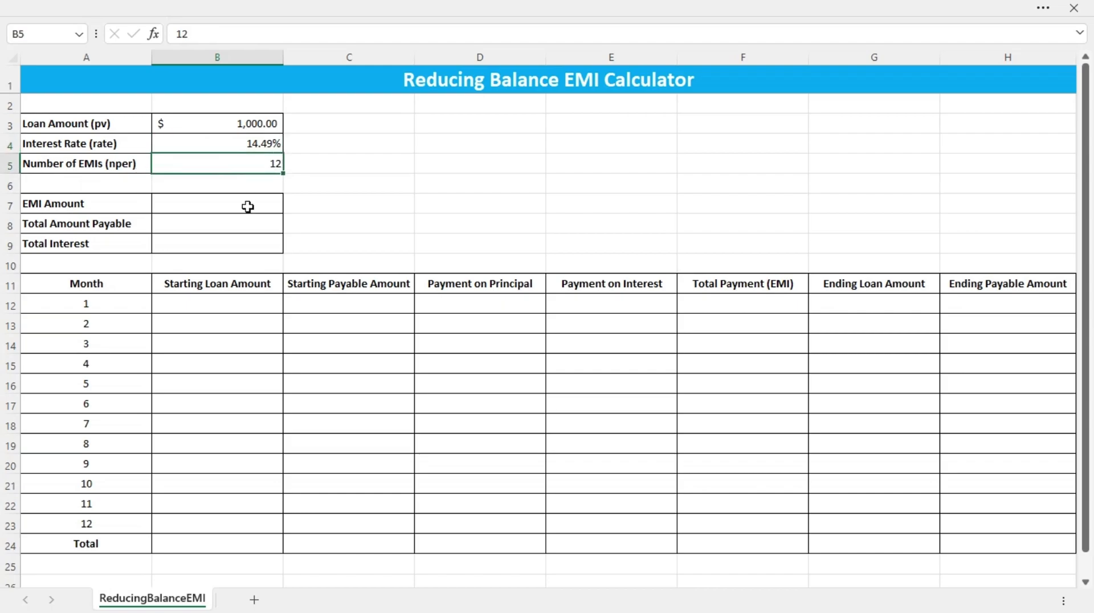
pyautogui.click(198, 205)
# Enter =PMT(B4/B5,B5,B3,0,0) in B7 to compute the monthly EMI.
pyautogui.write('=')
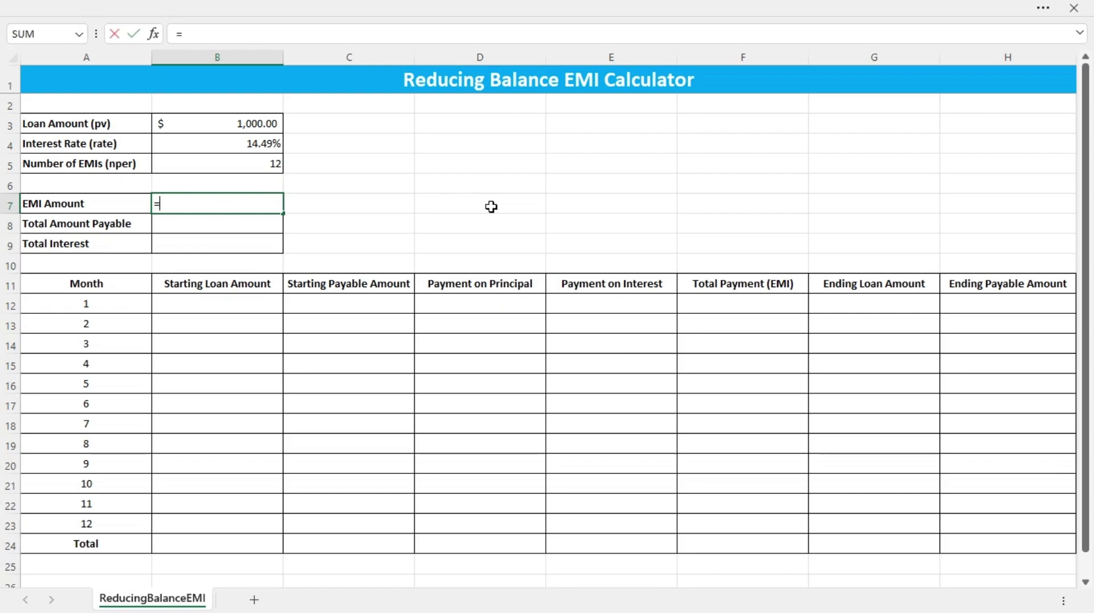
pyautogui.write('pmt')
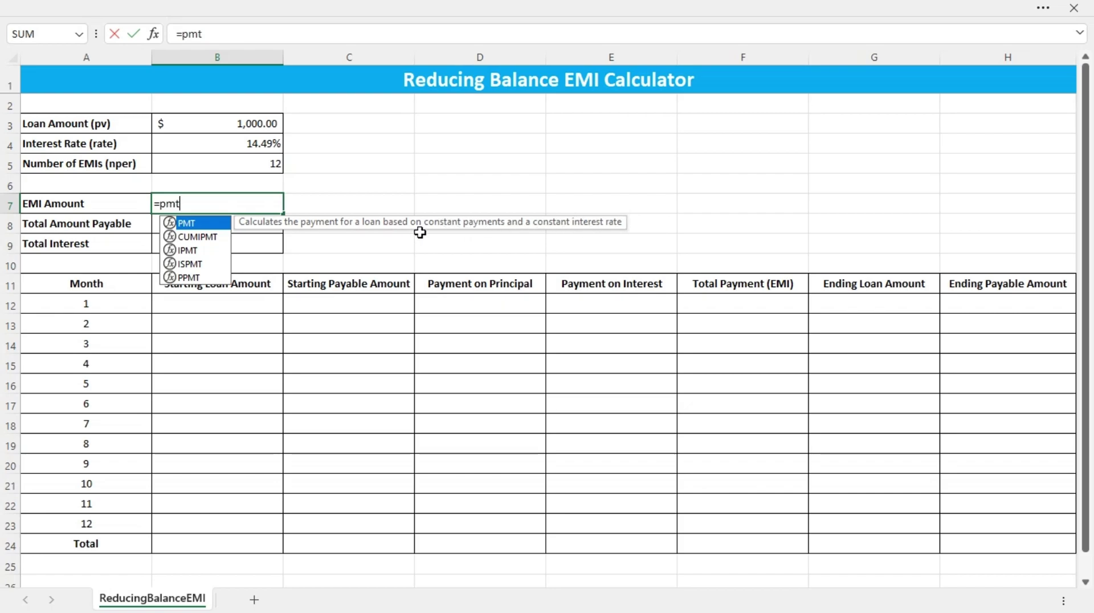
pyautogui.press('Tab')
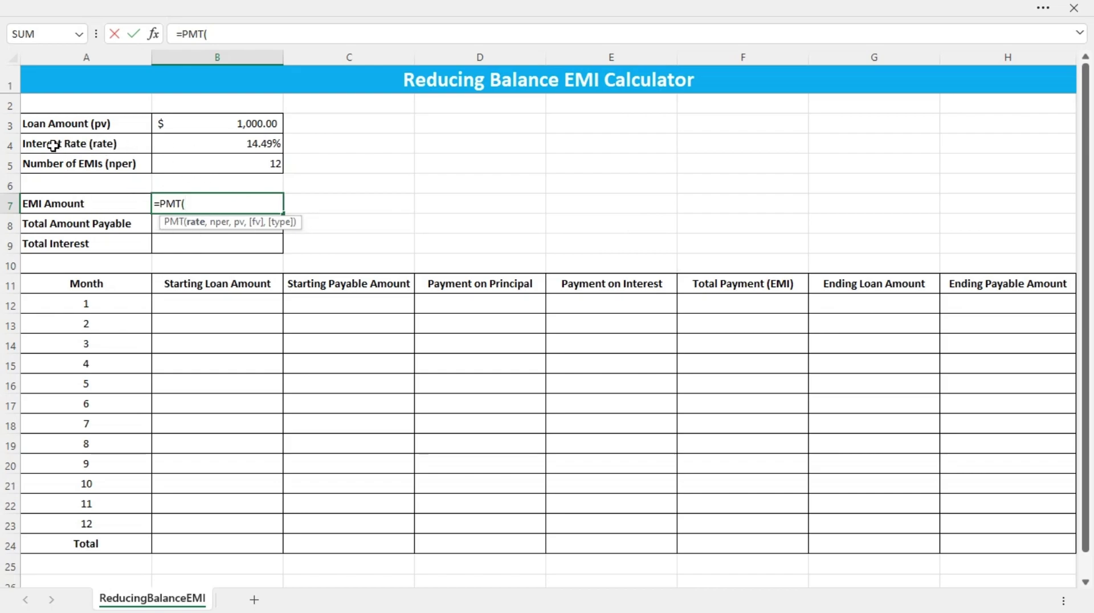
pyautogui.click(203, 146)
pyautogui.write('/')
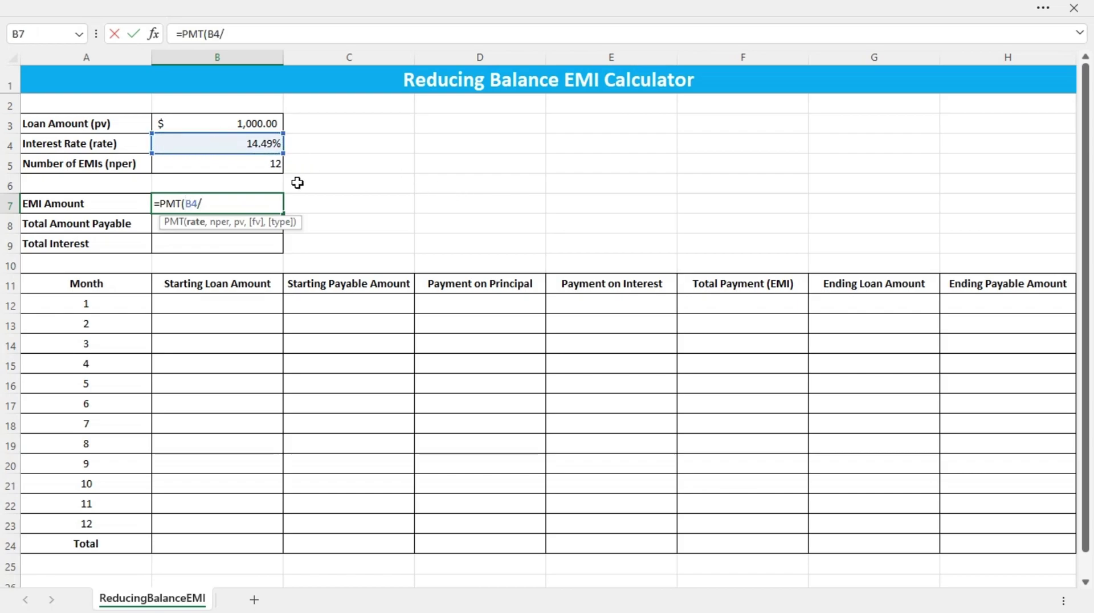
pyautogui.click(195, 169)
pyautogui.write(',')
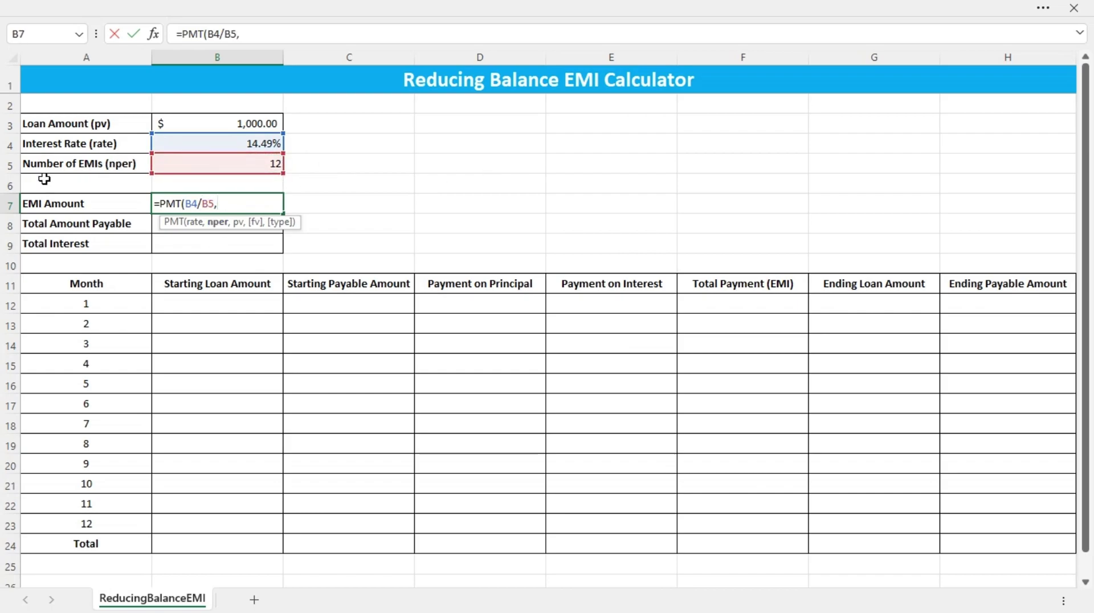
pyautogui.click(240, 165)
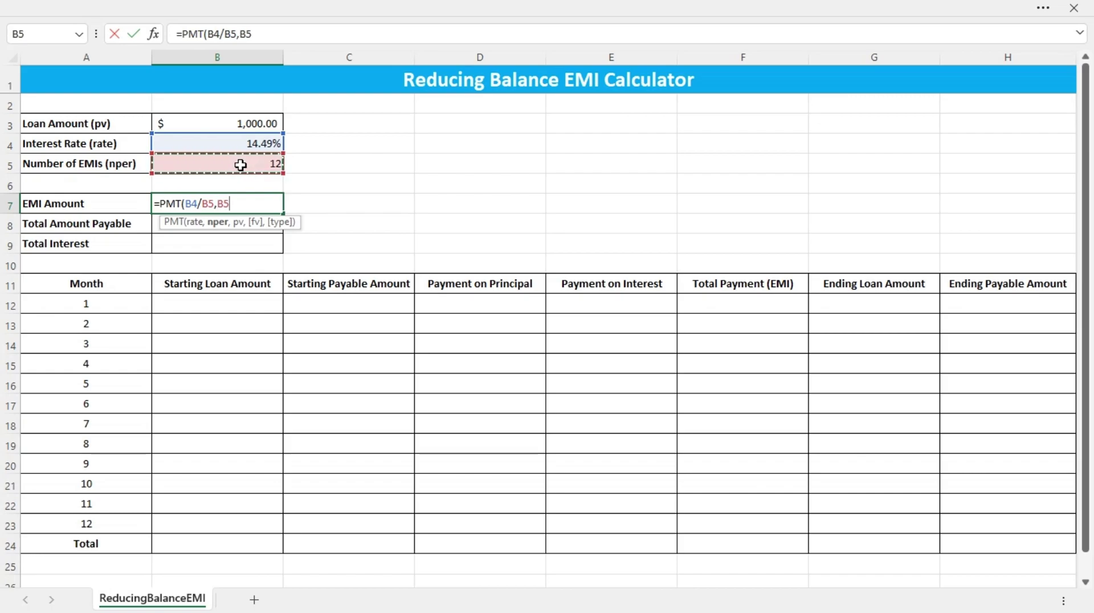
pyautogui.write(',')
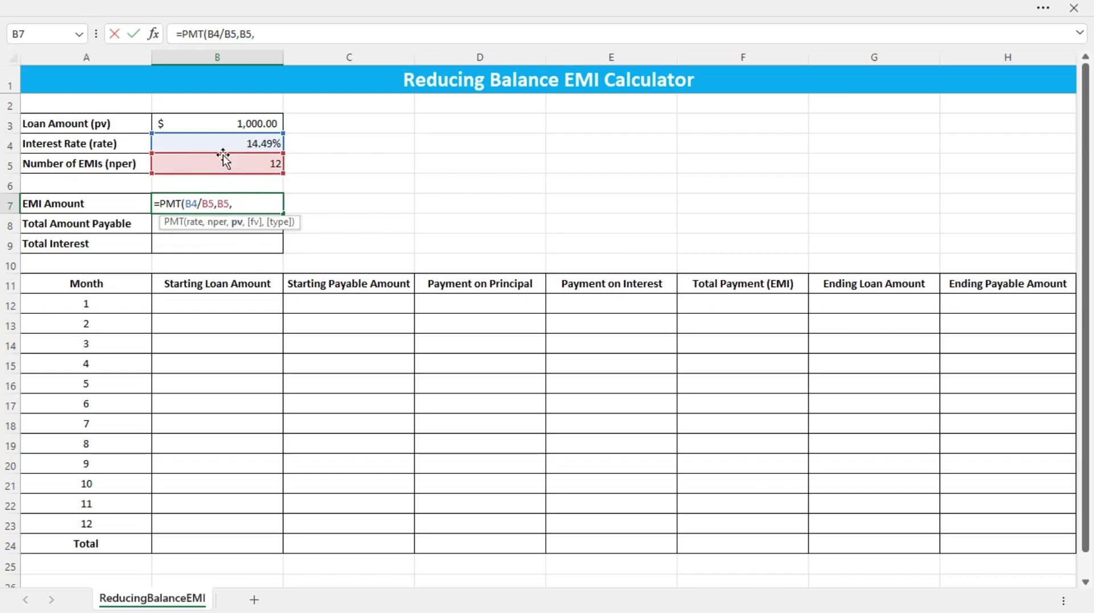
pyautogui.click(206, 124)
pyautogui.write(',')
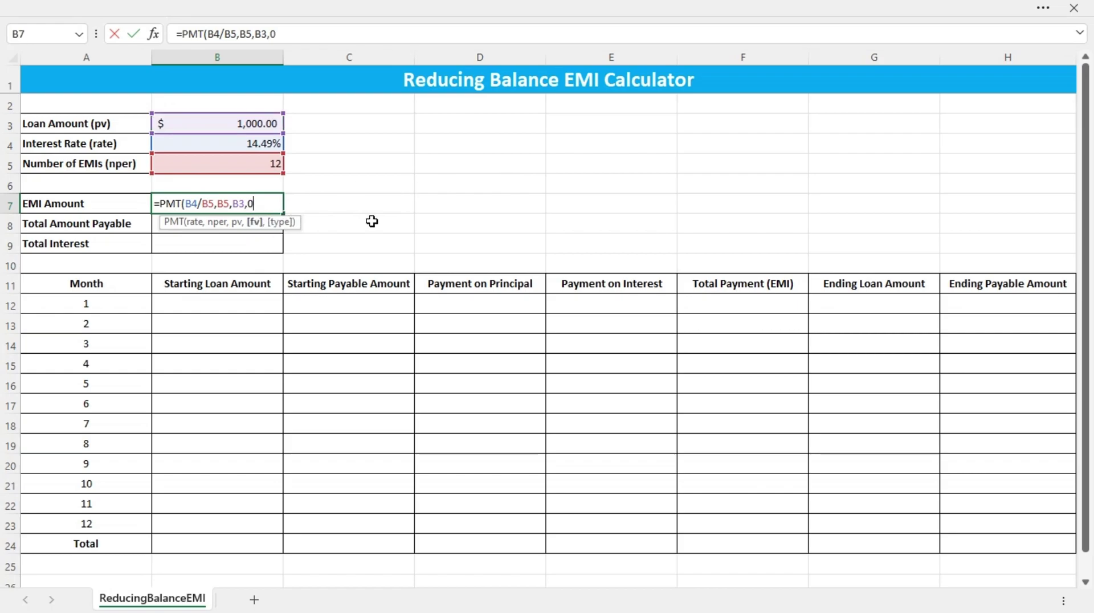
pyautogui.write('0,0')
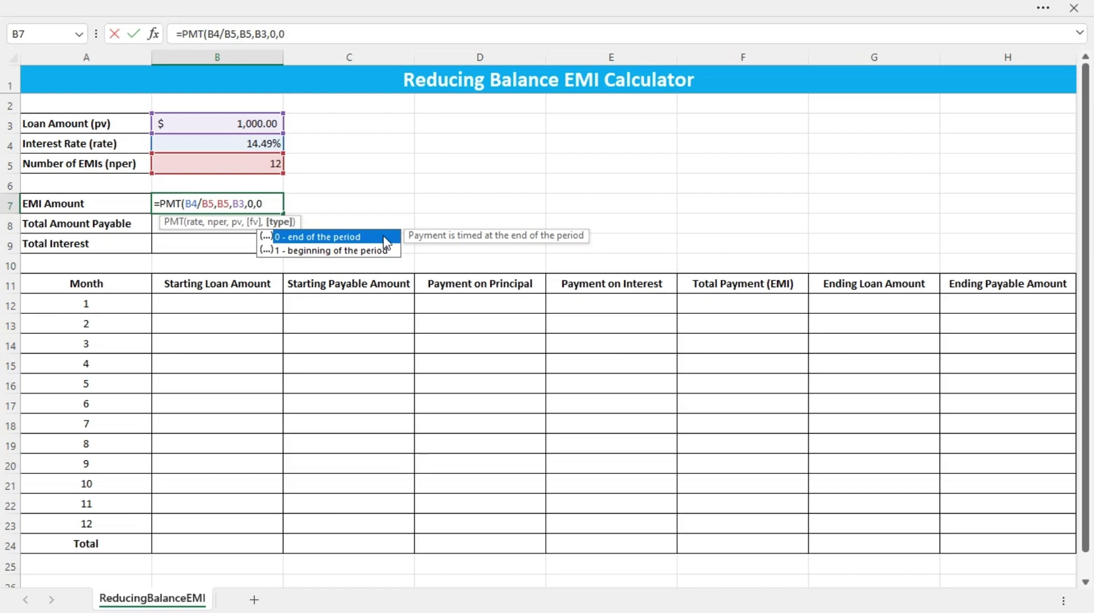
pyautogui.write(')')
pyautogui.press('Return')
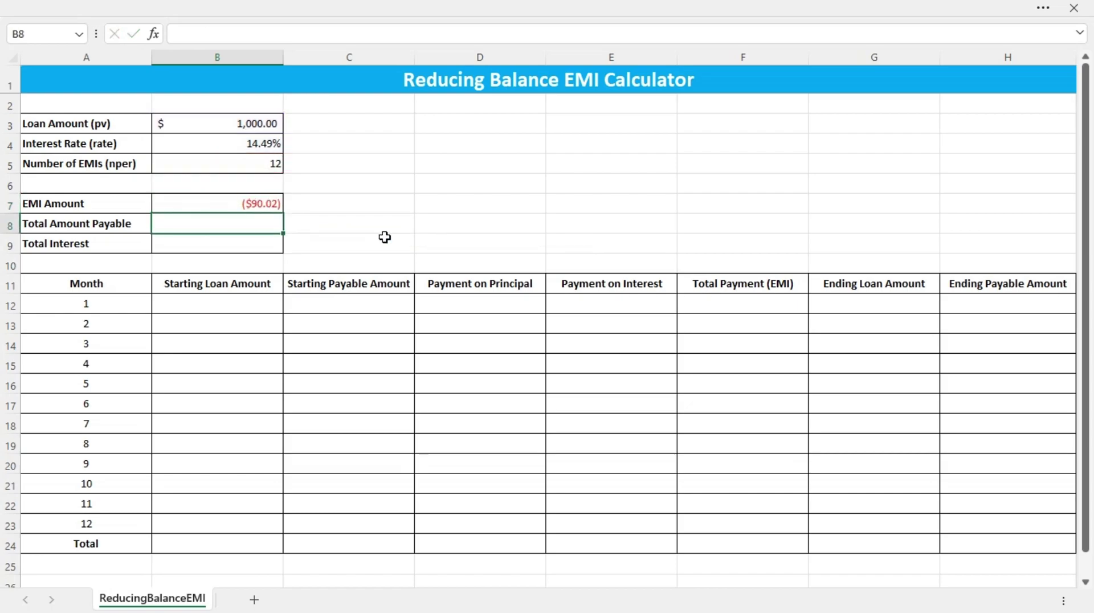
# Begin negating the B7 formula by adding a minus sign before PMT.
pyautogui.click(219, 203)
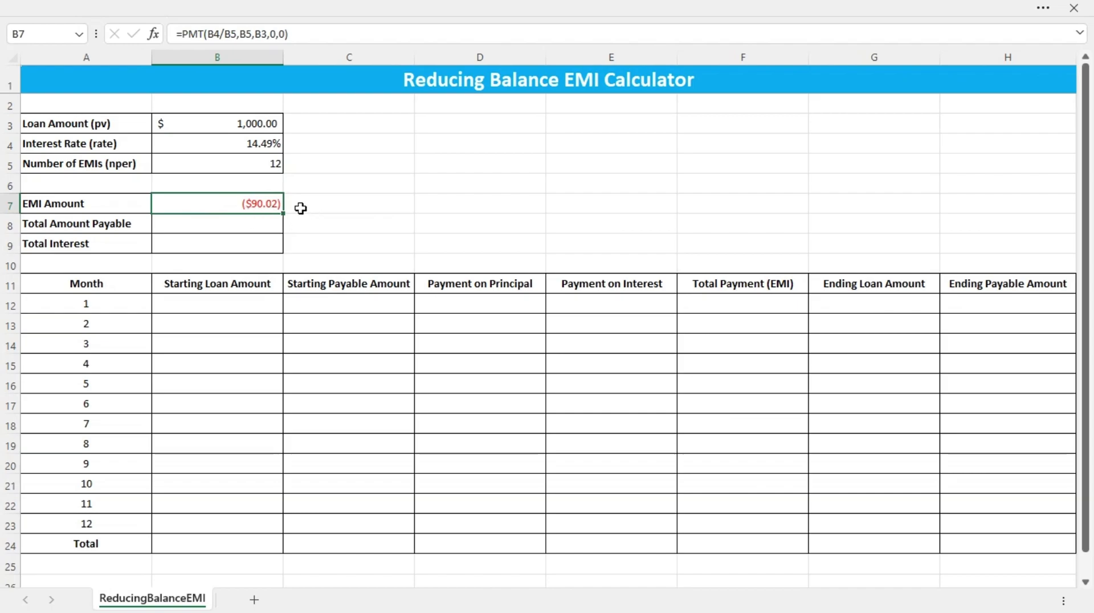
pyautogui.doubleClick(209, 205)
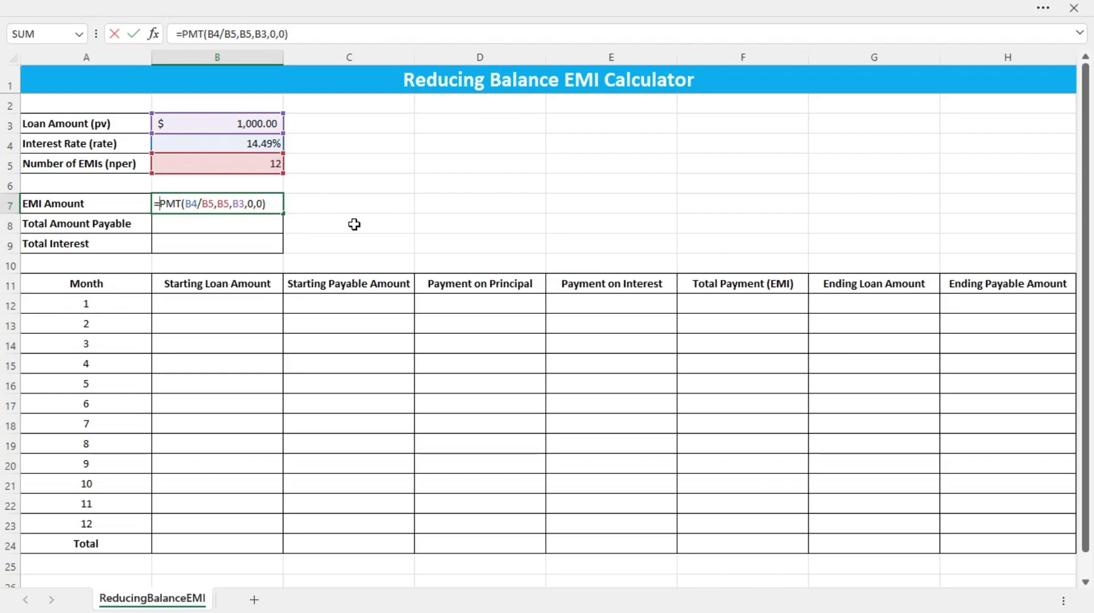
pyautogui.write('-')
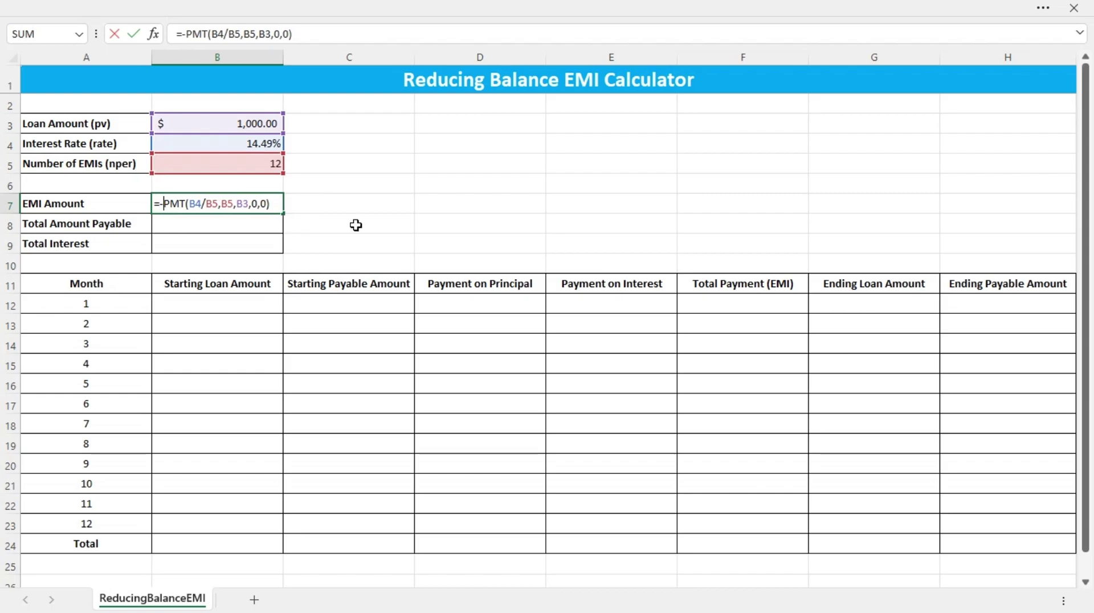
# Commit the negated EMI formula and set Total Amount Payable B8 to =B7*B5.
pyautogui.press('Return')
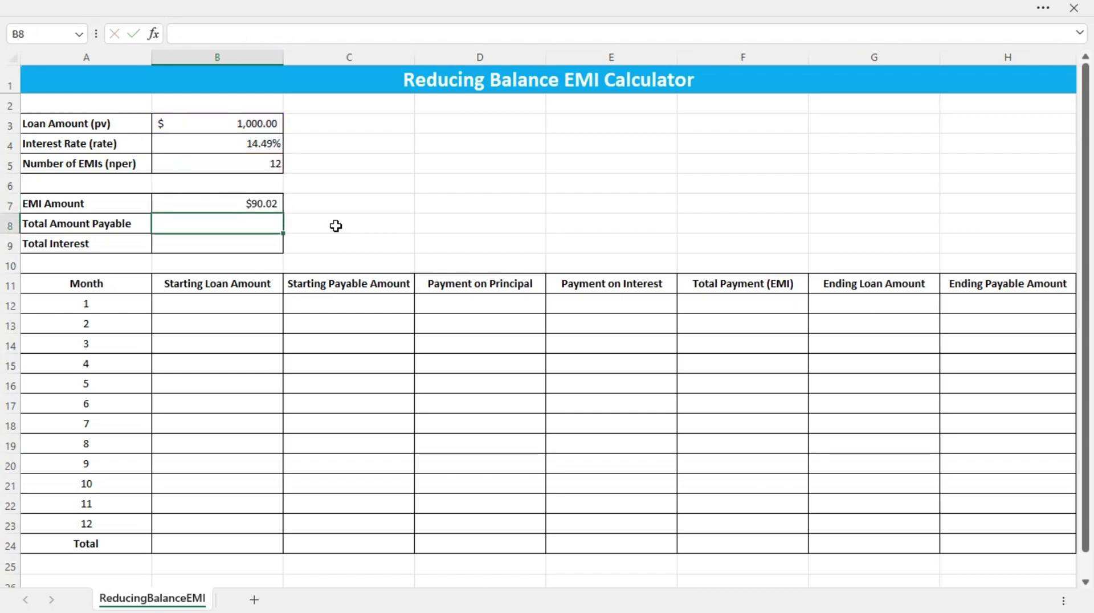
pyautogui.click(227, 203)
pyautogui.click(206, 235)
pyautogui.click(203, 217)
pyautogui.write('=')
pyautogui.click(225, 200)
pyautogui.write('*')
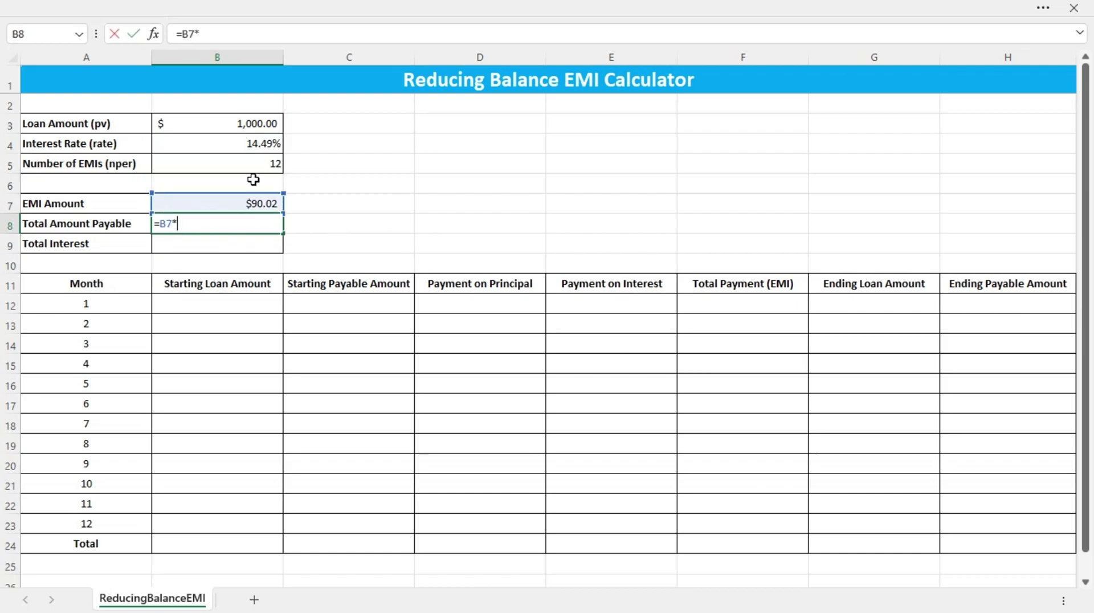
pyautogui.click(230, 164)
pyautogui.press('Return')
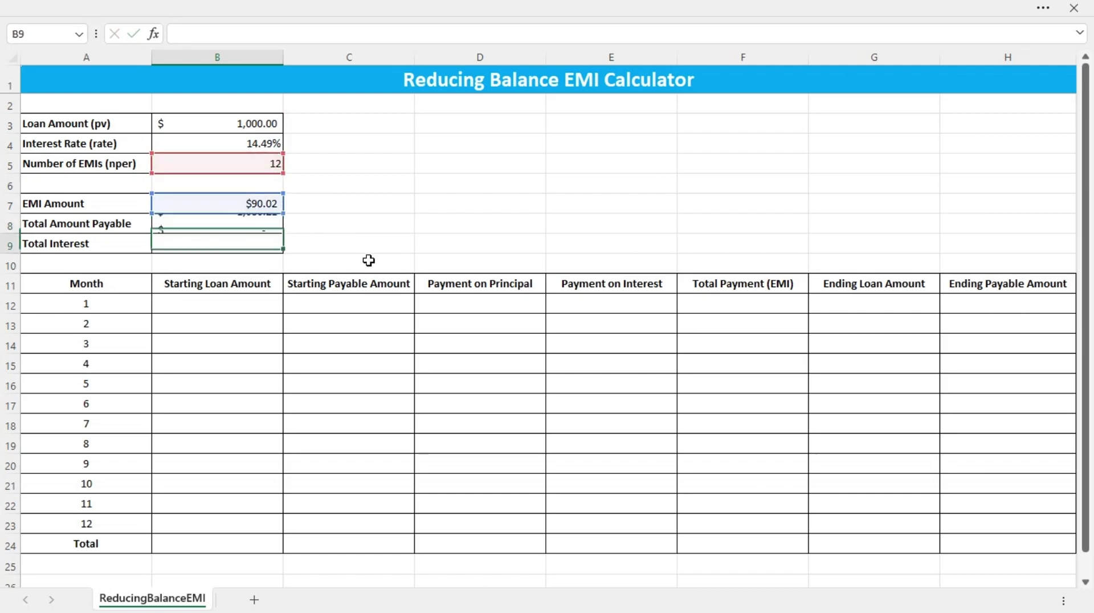
# Set Total Interest B9 to =B8-B3, correcting the mistyped equals sign, giving $80.21.
pyautogui.click(223, 226)
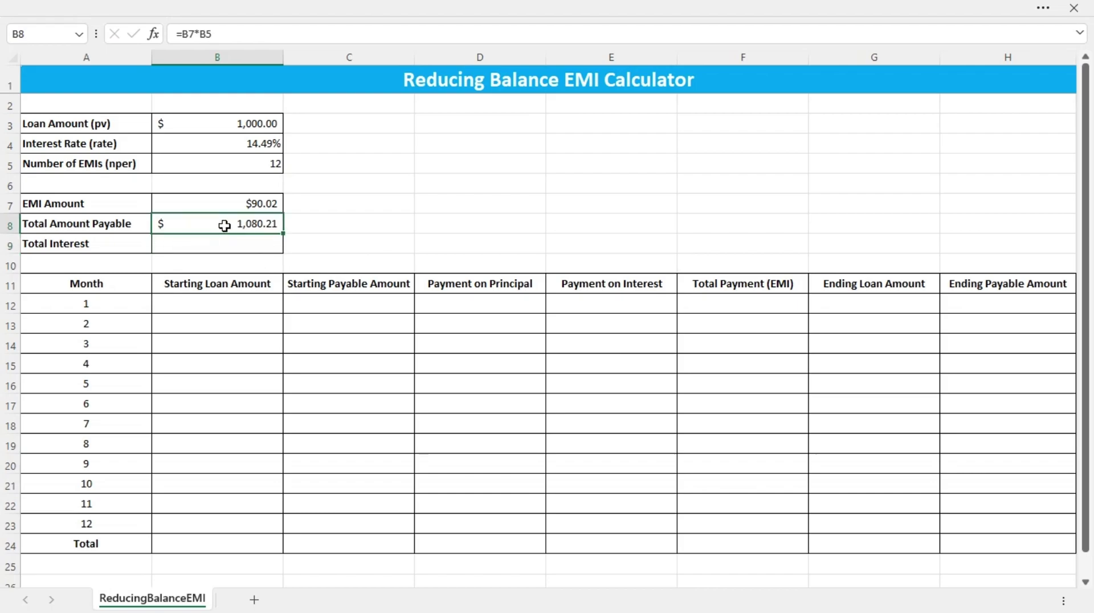
pyautogui.click(219, 242)
pyautogui.write('=')
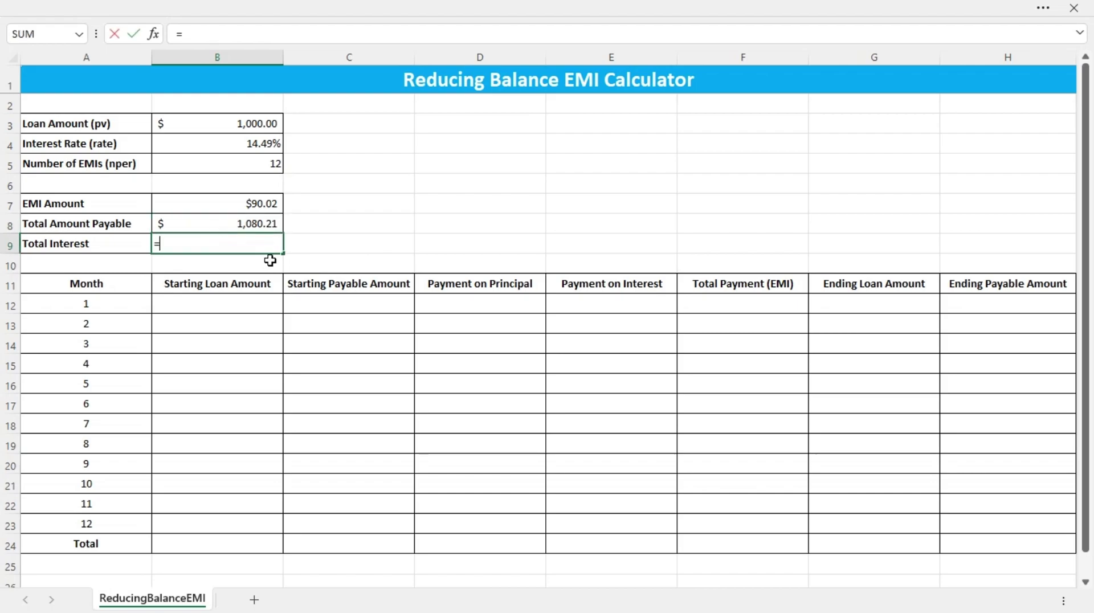
pyautogui.click(203, 225)
pyautogui.write('=')
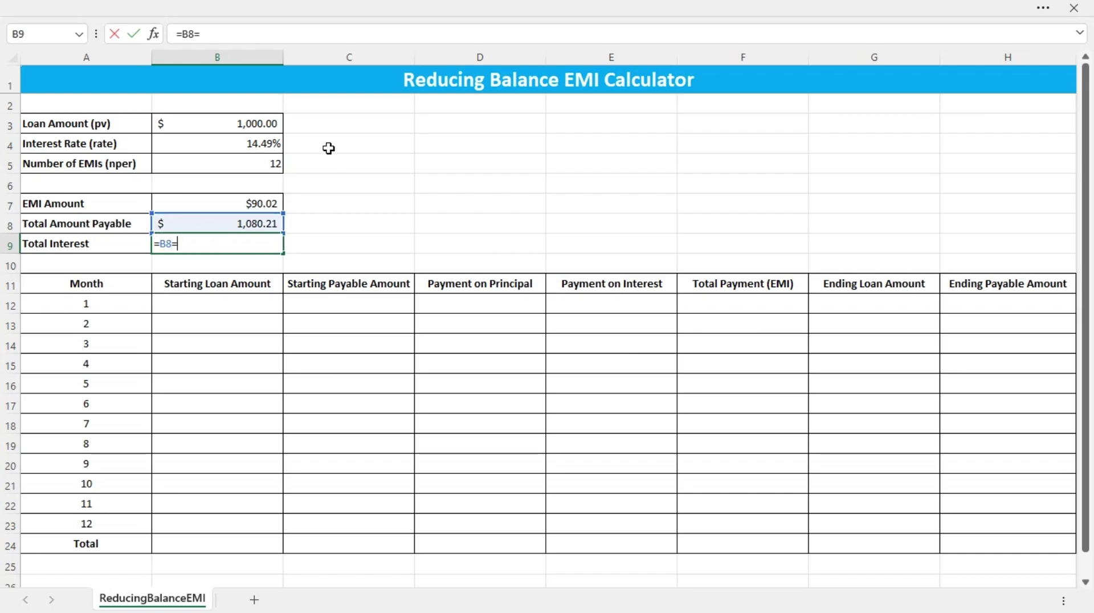
pyautogui.click(211, 124)
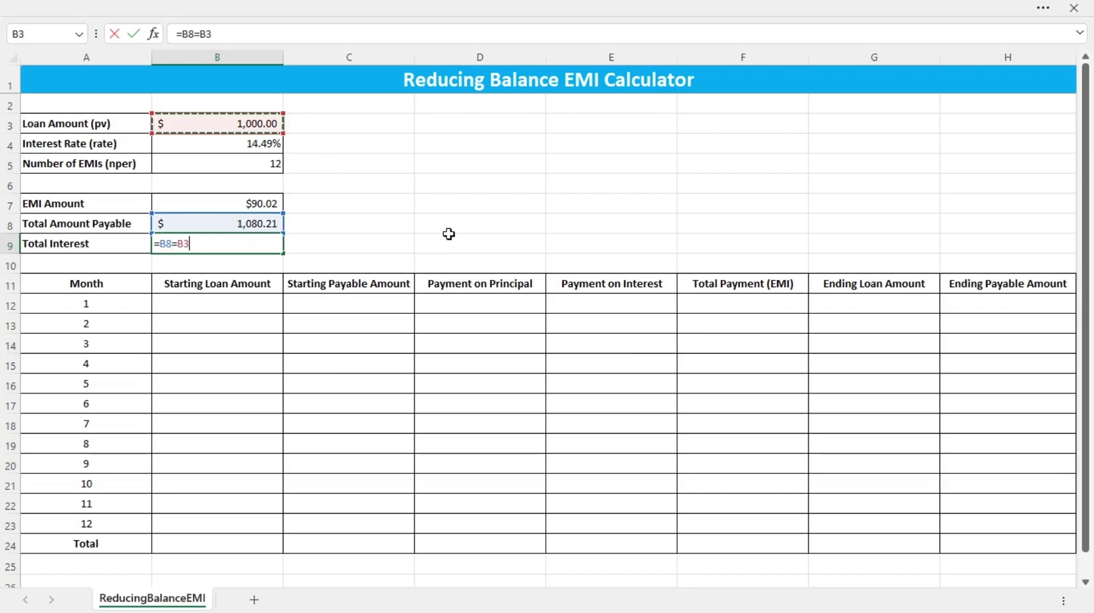
pyautogui.press('Return')
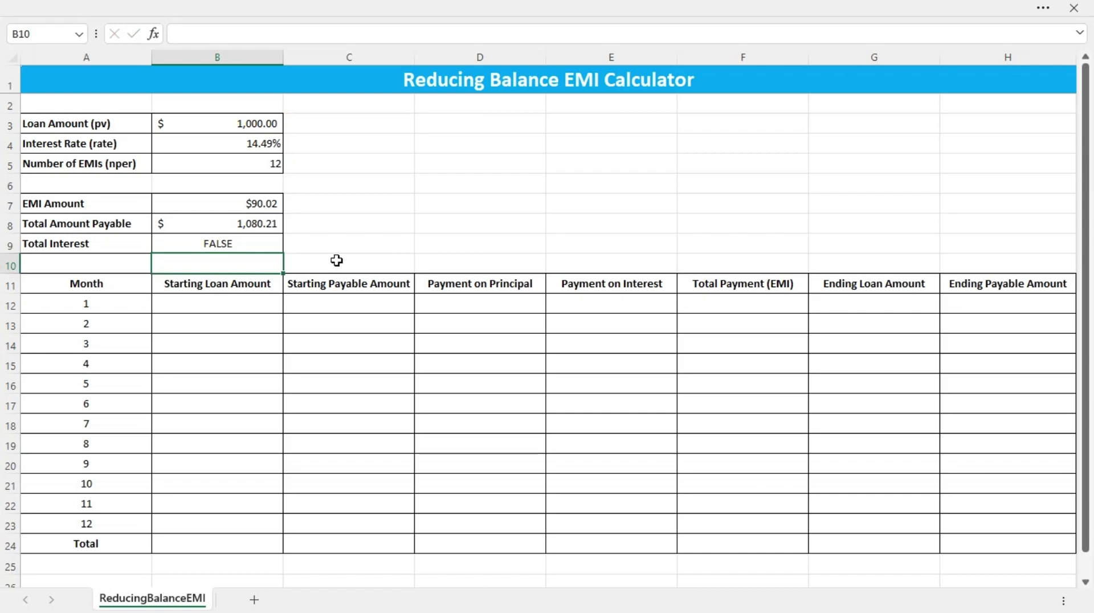
pyautogui.click(226, 241)
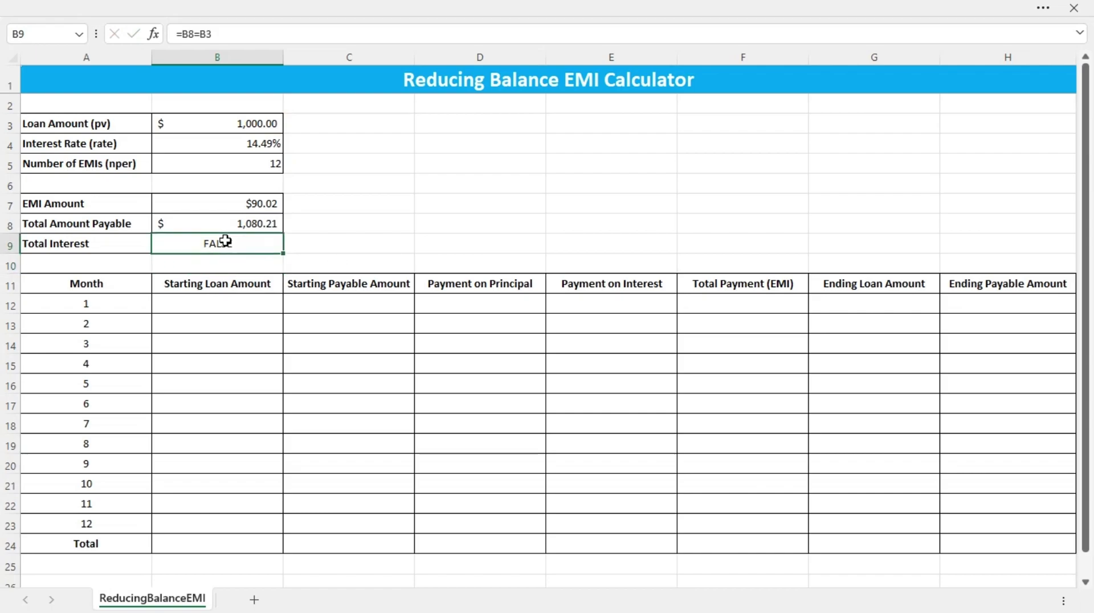
pyautogui.click(202, 34)
pyautogui.press('BackSpace')
pyautogui.write('-')
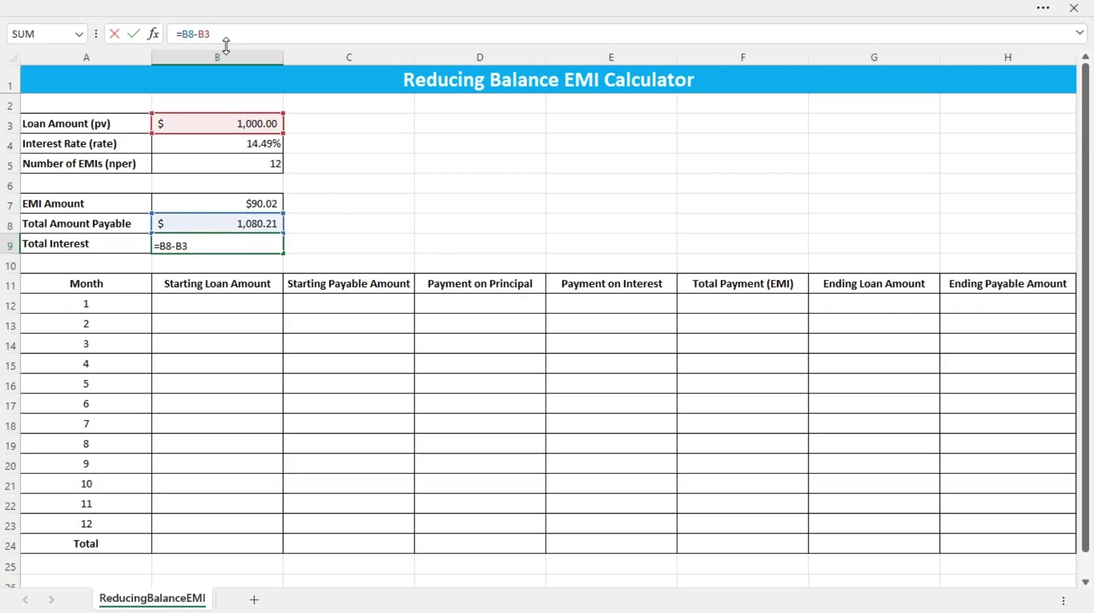
pyautogui.press('Return')
pyautogui.click(243, 240)
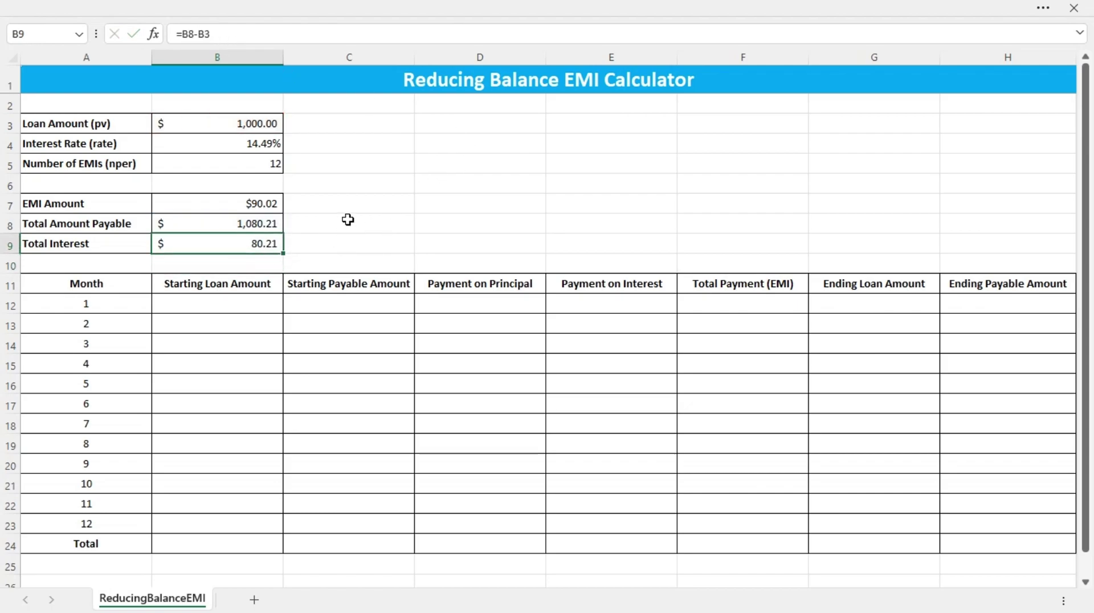
# Link B12 to =B3 and C12 to =B8, then begin a PPMT formula in D12.
pyautogui.click(257, 305)
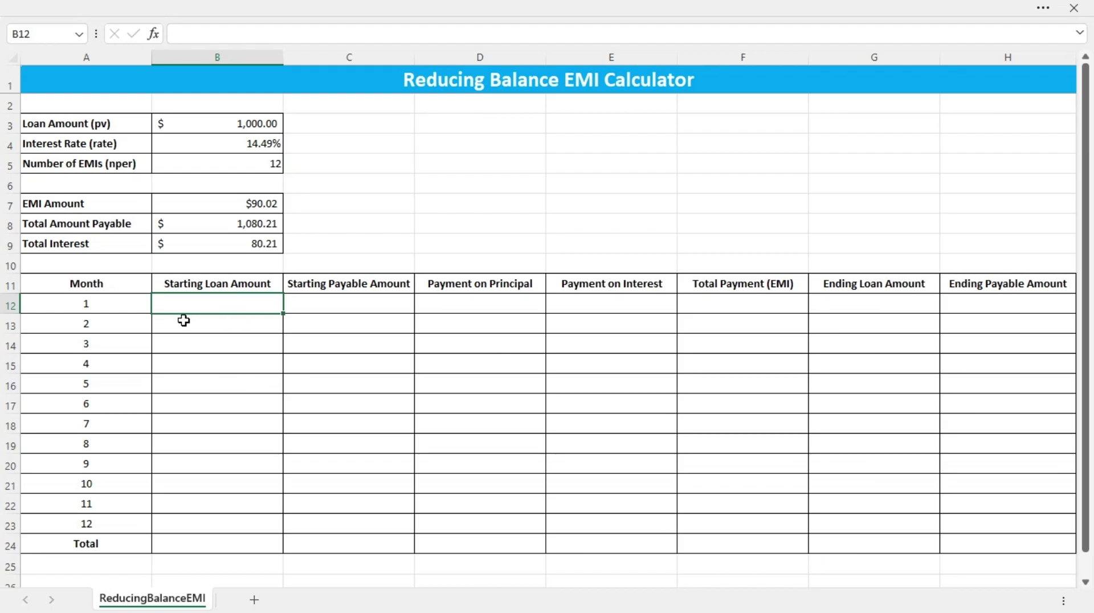
pyautogui.write('=')
pyautogui.click(221, 124)
pyautogui.press('Return')
pyautogui.click(365, 306)
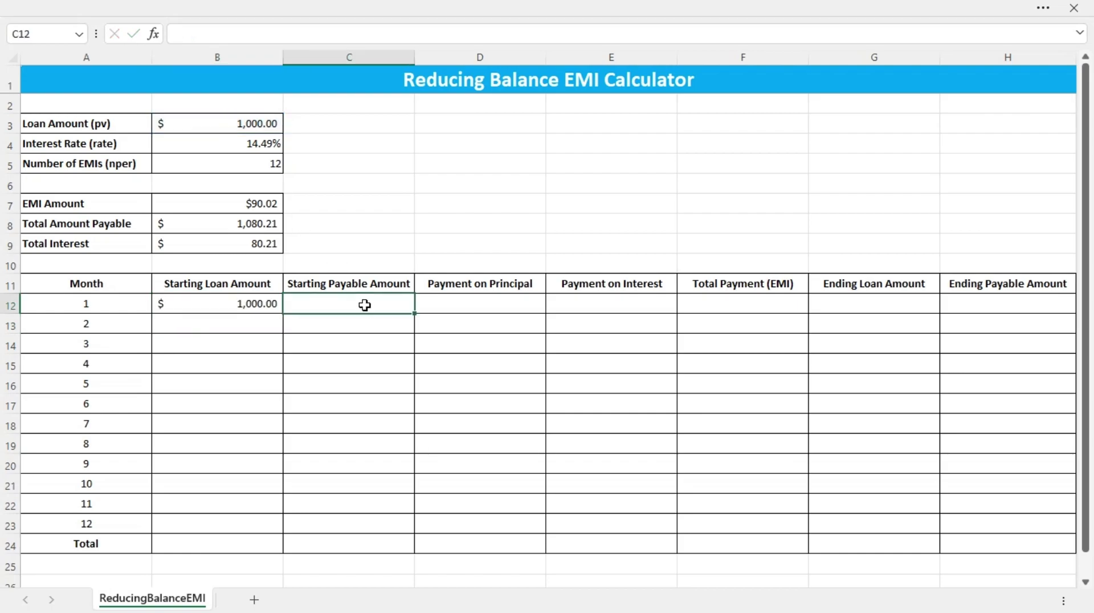
pyautogui.write('=')
pyautogui.click(240, 224)
pyautogui.press('Return')
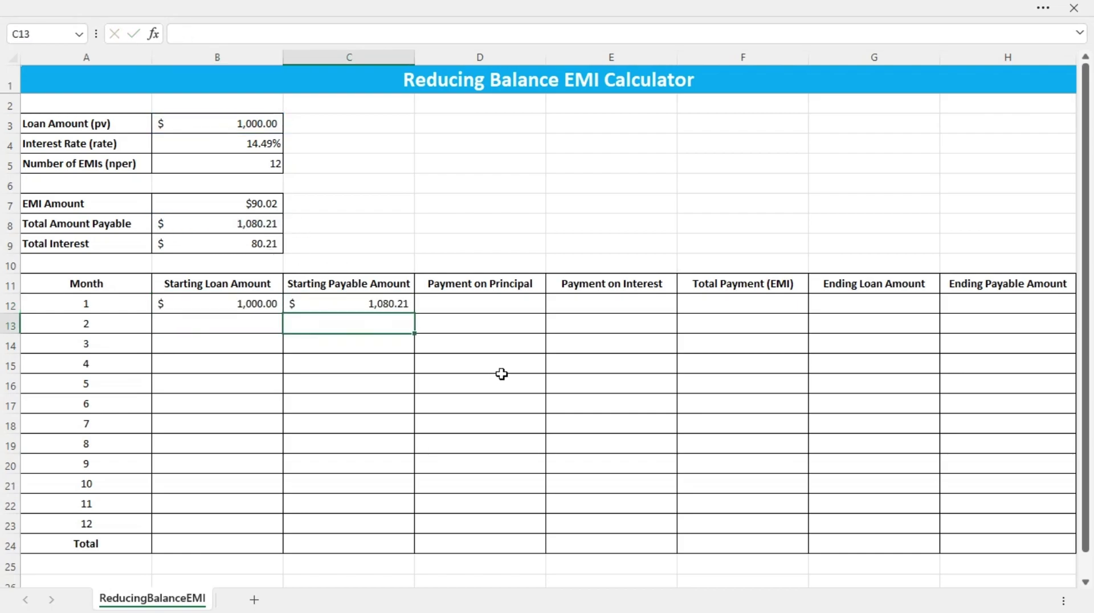
pyautogui.click(496, 301)
pyautogui.write('=')
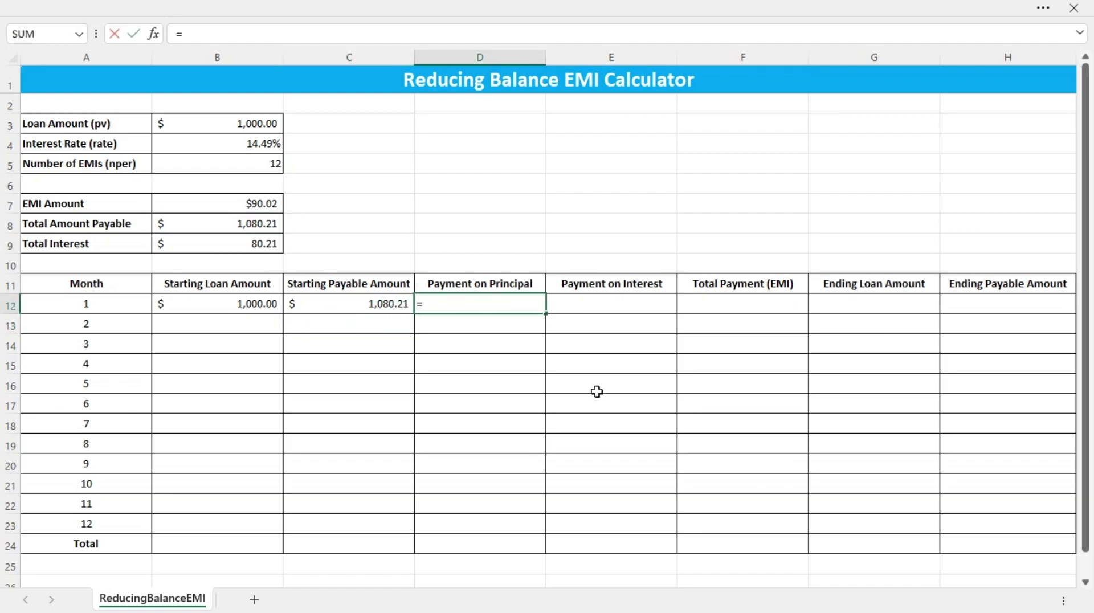
pyautogui.write('ppm')
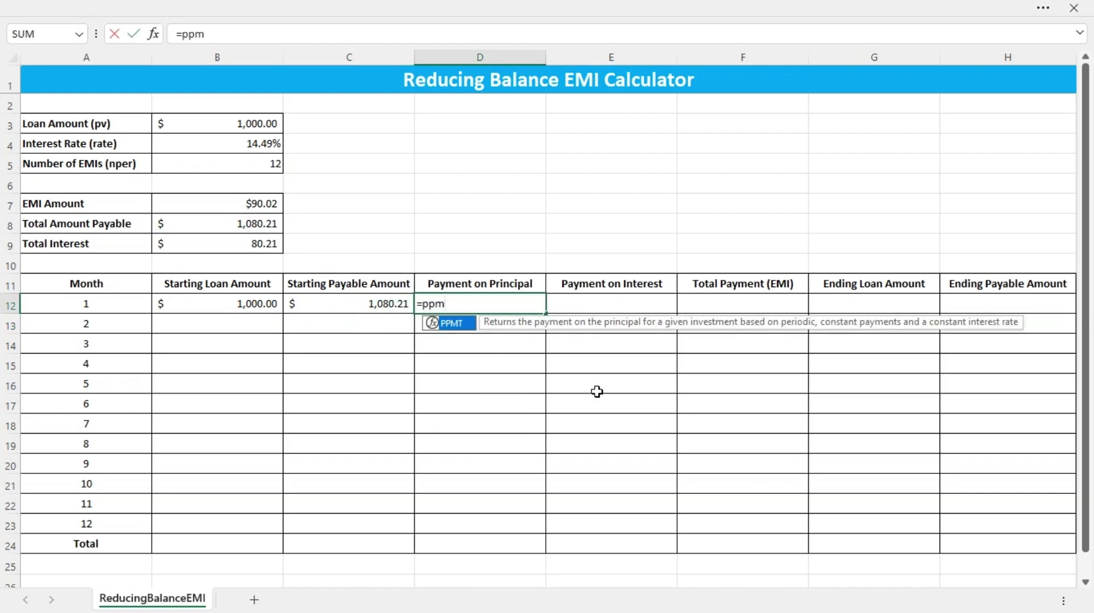
# Enter =PPMT($B$4/$B$5,A12,$B$5,$B$3,0,0) in D12 using absolute references.
pyautogui.press('Tab')
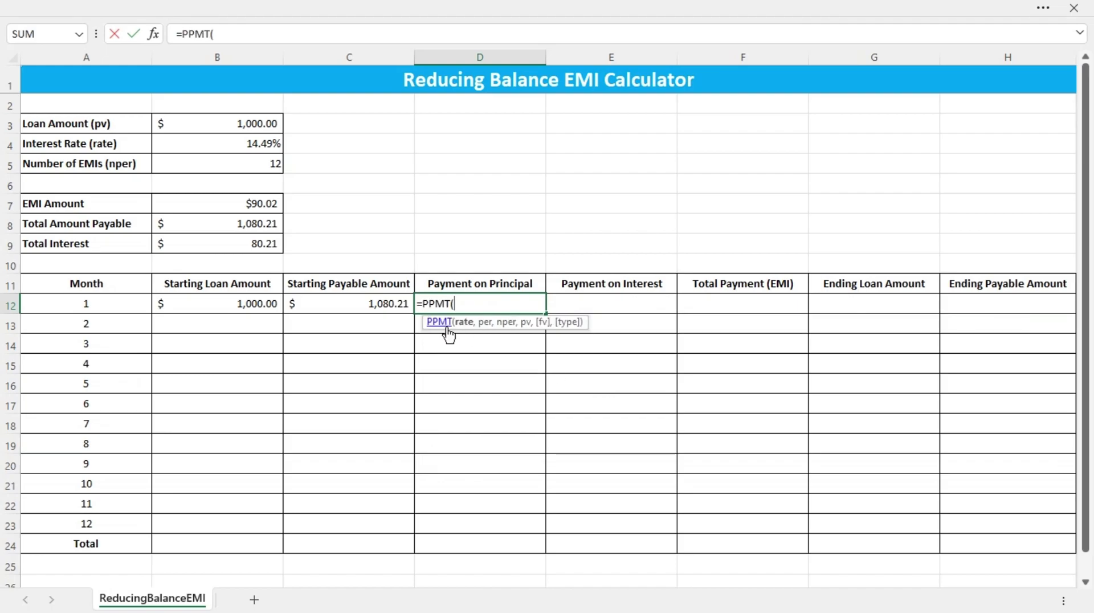
pyautogui.click(225, 147)
pyautogui.press('F4')
pyautogui.write('/')
pyautogui.click(211, 168)
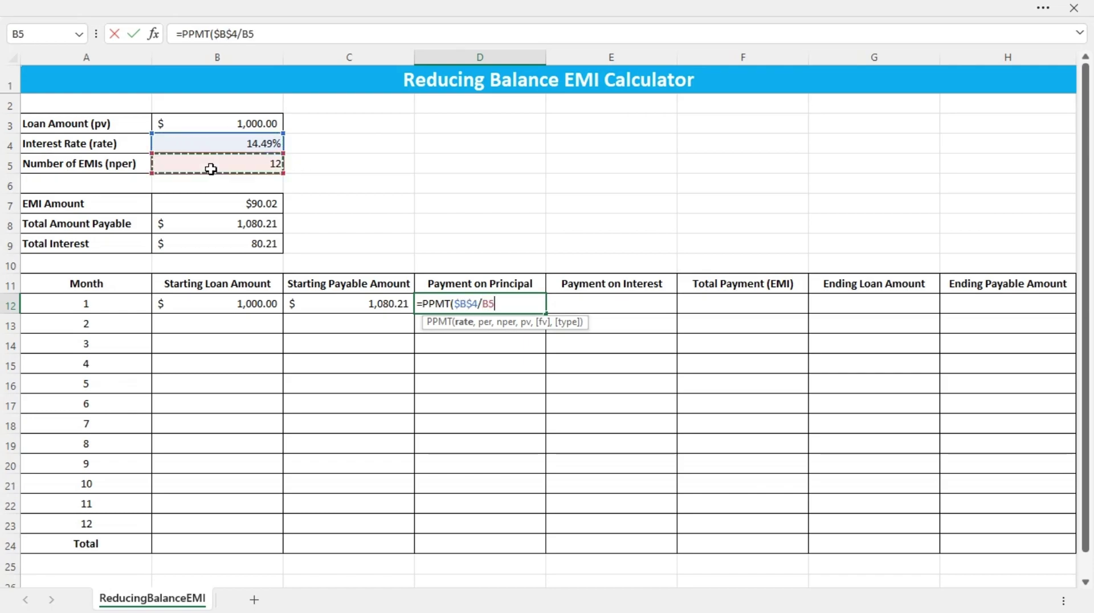
pyautogui.press('F4')
pyautogui.write(',')
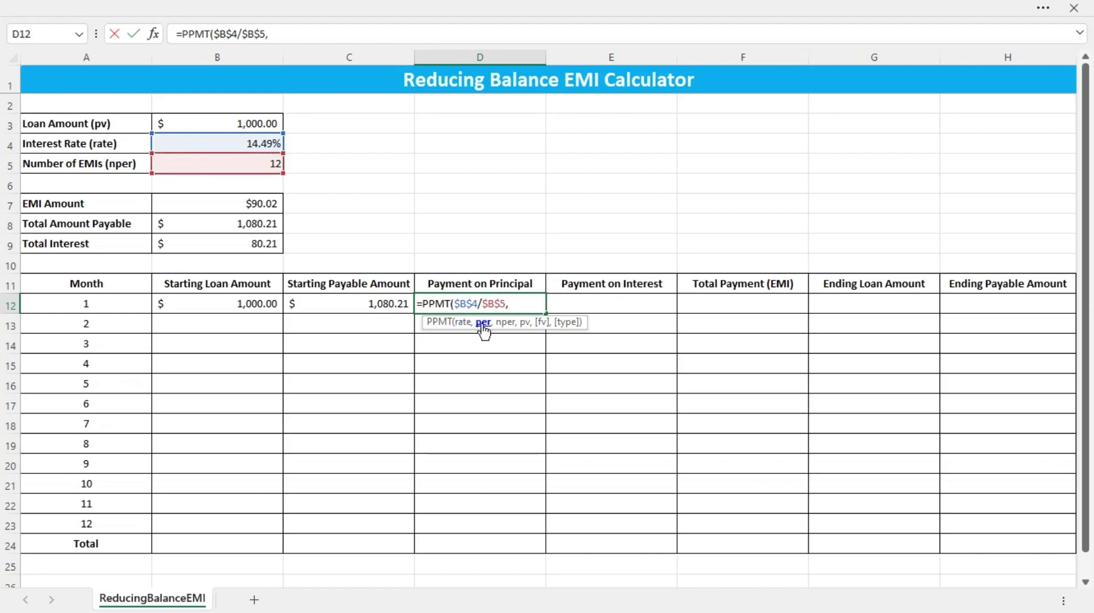
pyautogui.click(103, 305)
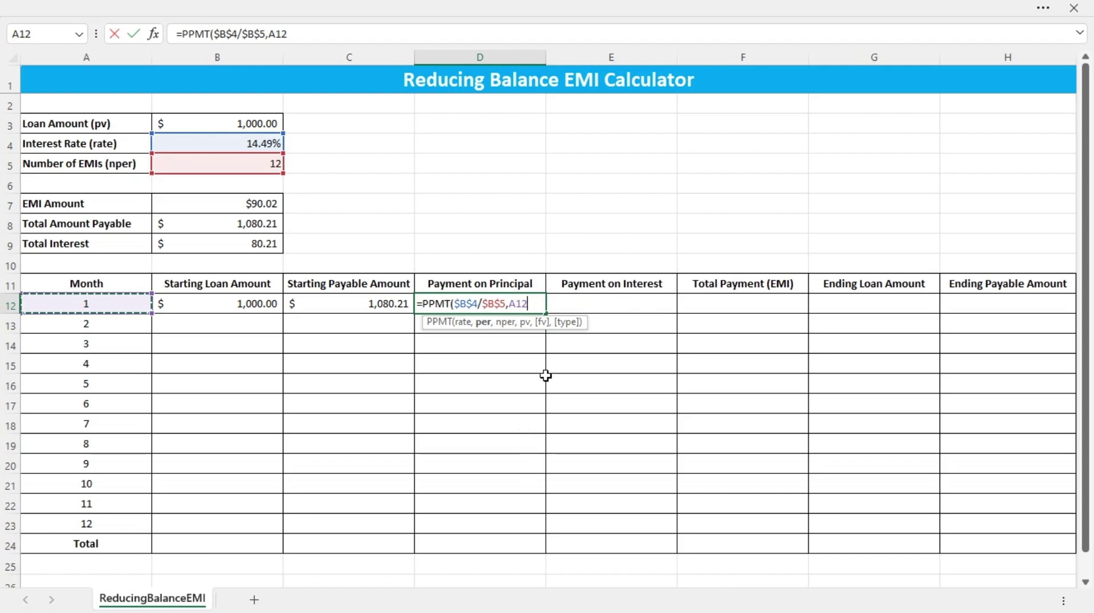
pyautogui.write(',')
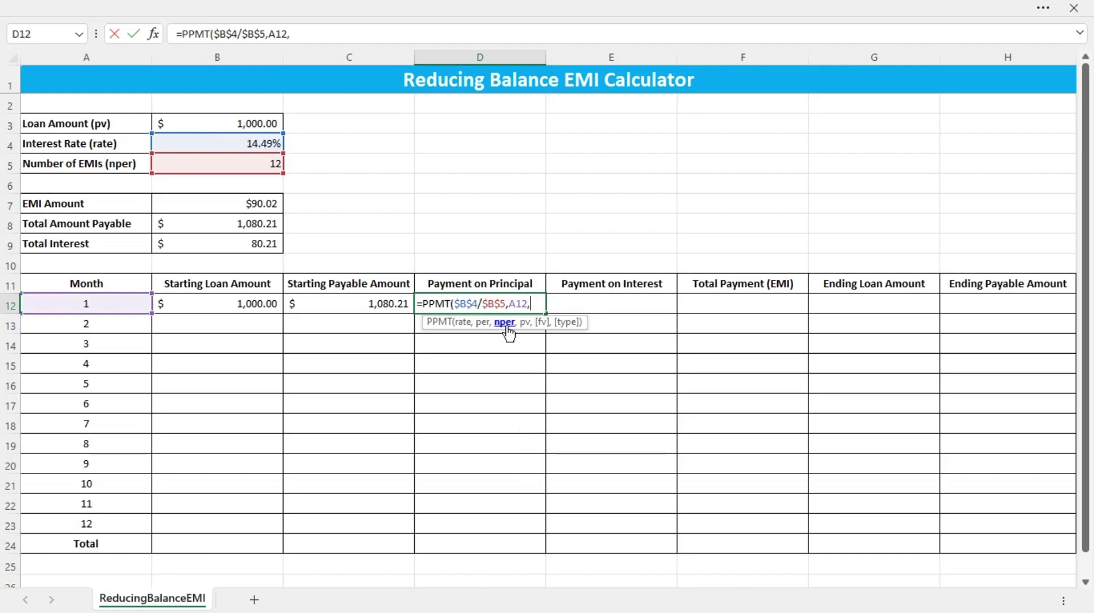
pyautogui.click(209, 163)
pyautogui.press('F4')
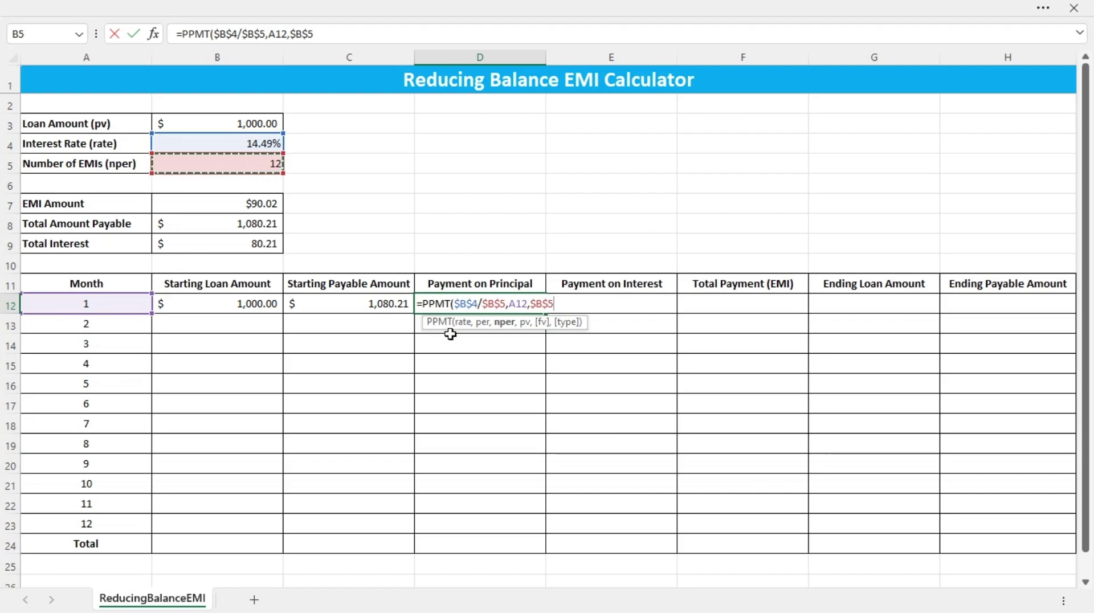
pyautogui.write(',')
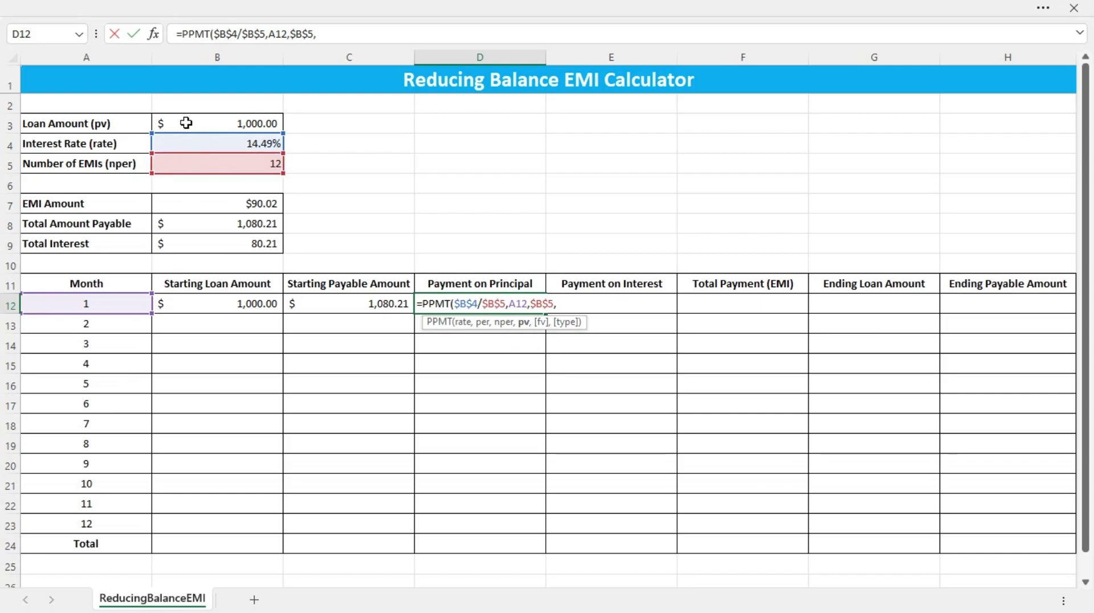
pyautogui.click(220, 124)
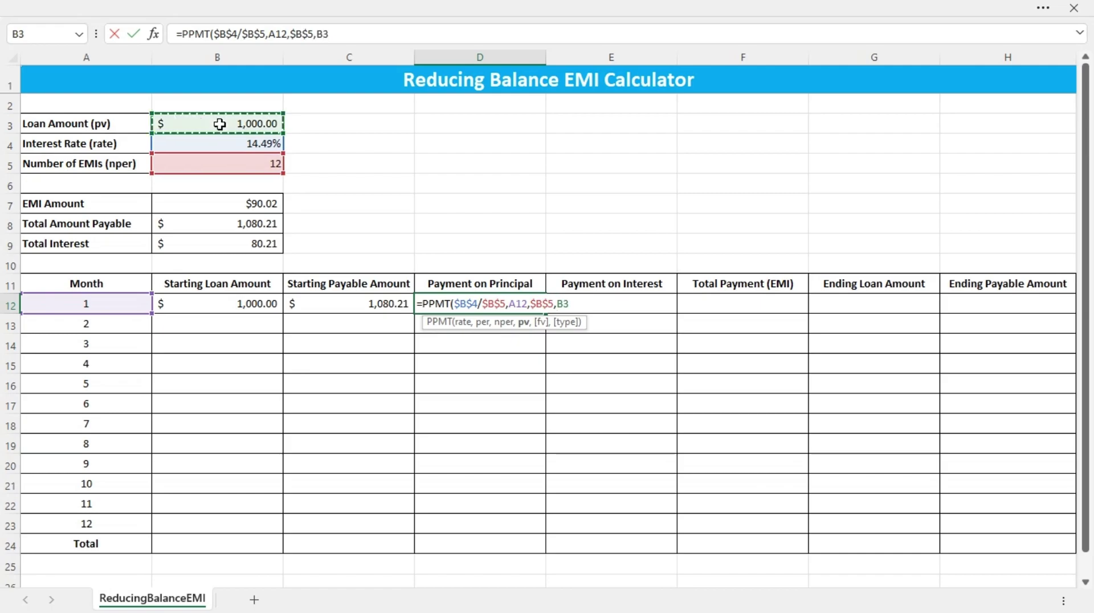
pyautogui.press('F4')
pyautogui.write(',')
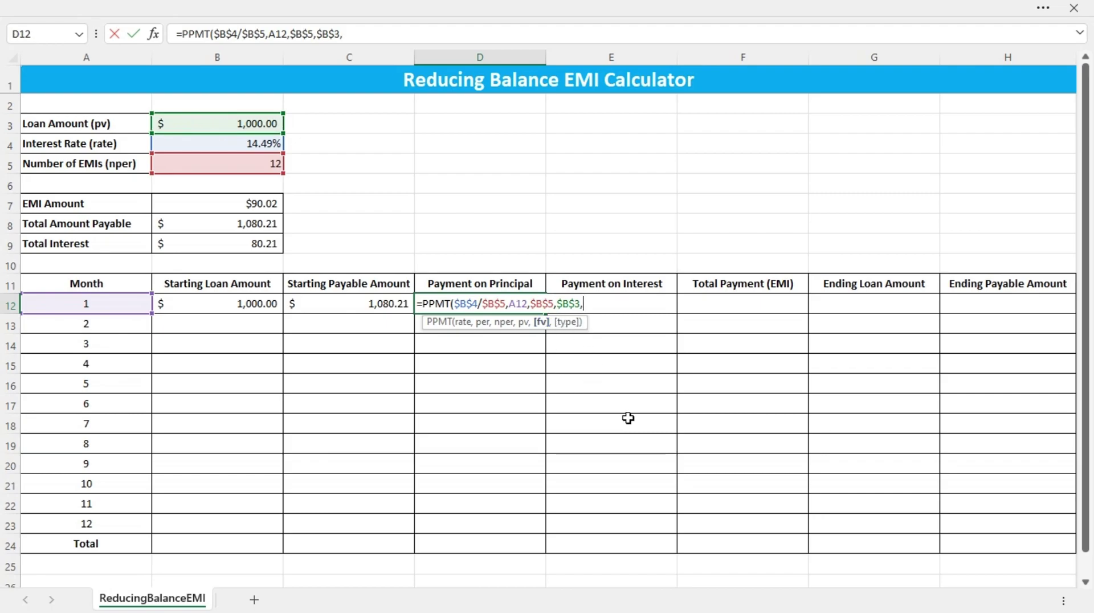
pyautogui.write('0,0')
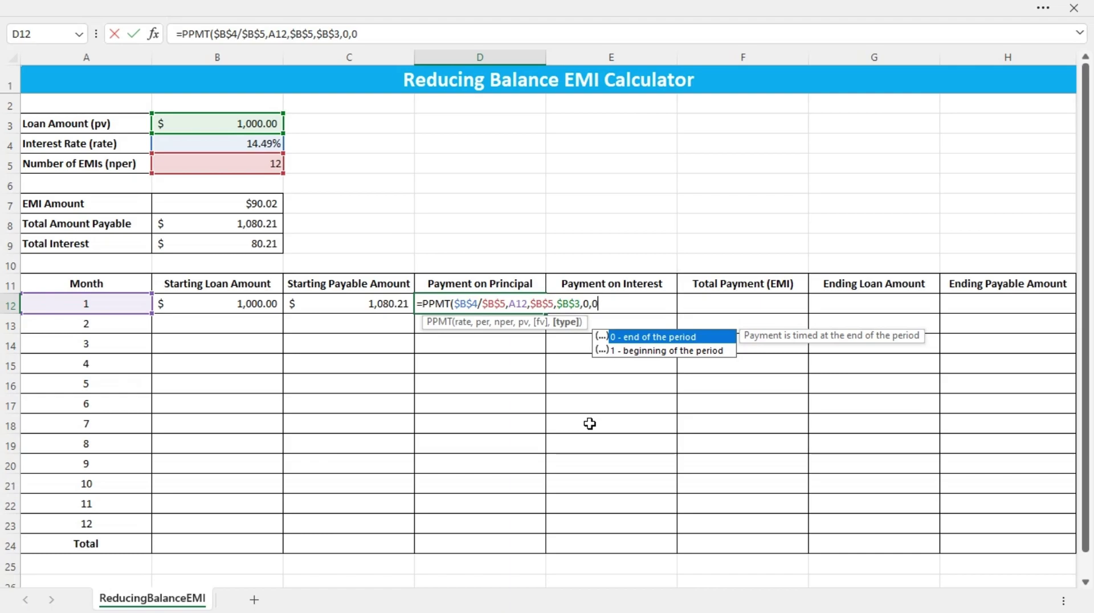
pyautogui.write(')')
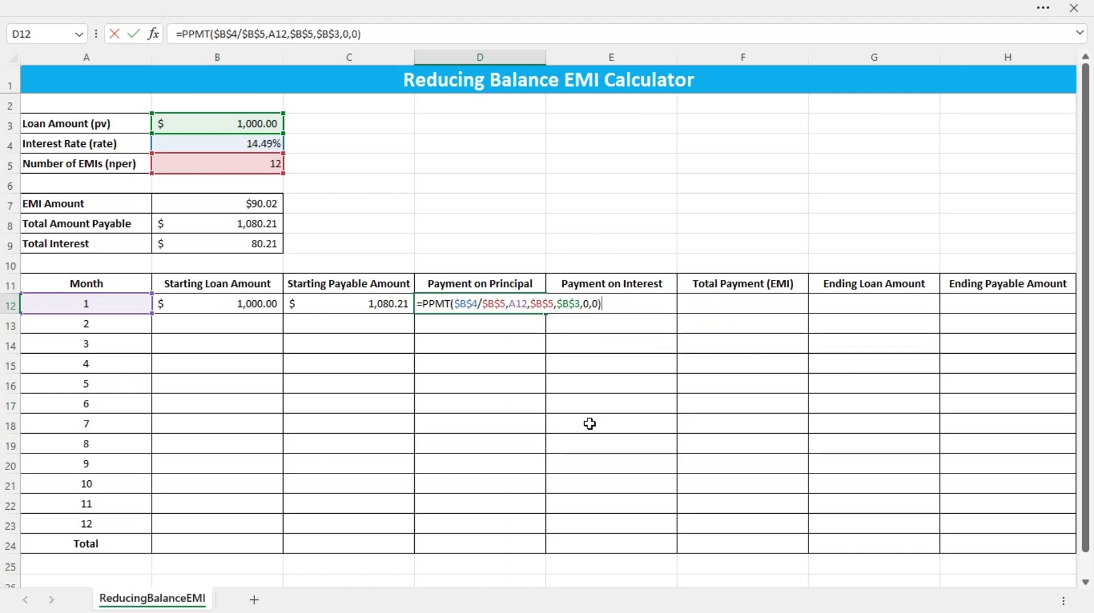
pyautogui.press('Return')
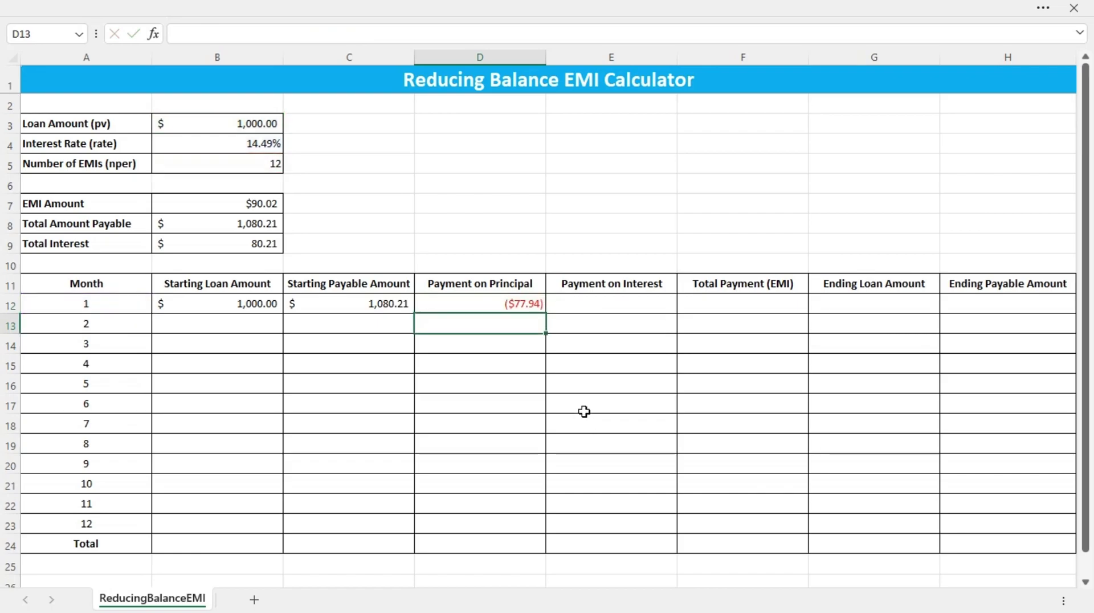
# Negate the D12 formula so the principal payment shows a positive $77.94.
pyautogui.click(463, 302)
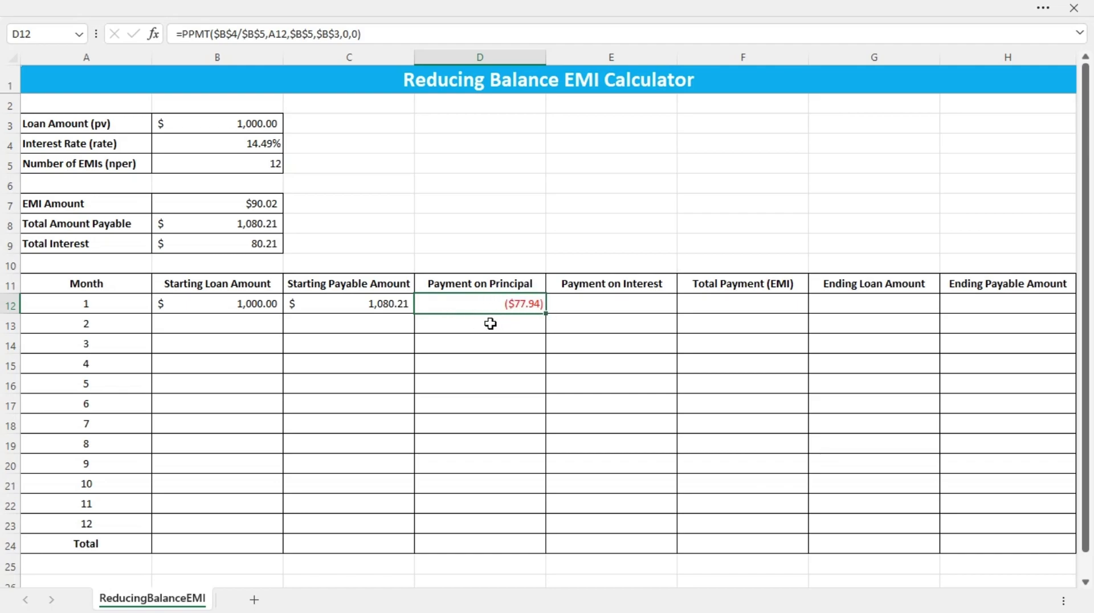
pyautogui.doubleClick(462, 305)
pyautogui.click(425, 302)
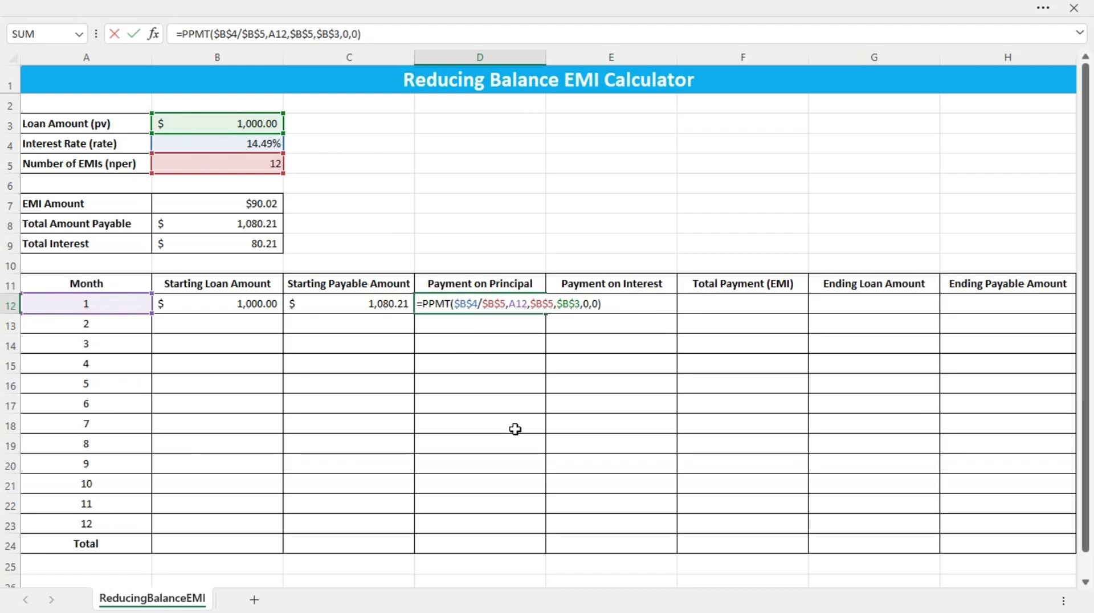
pyautogui.write('-')
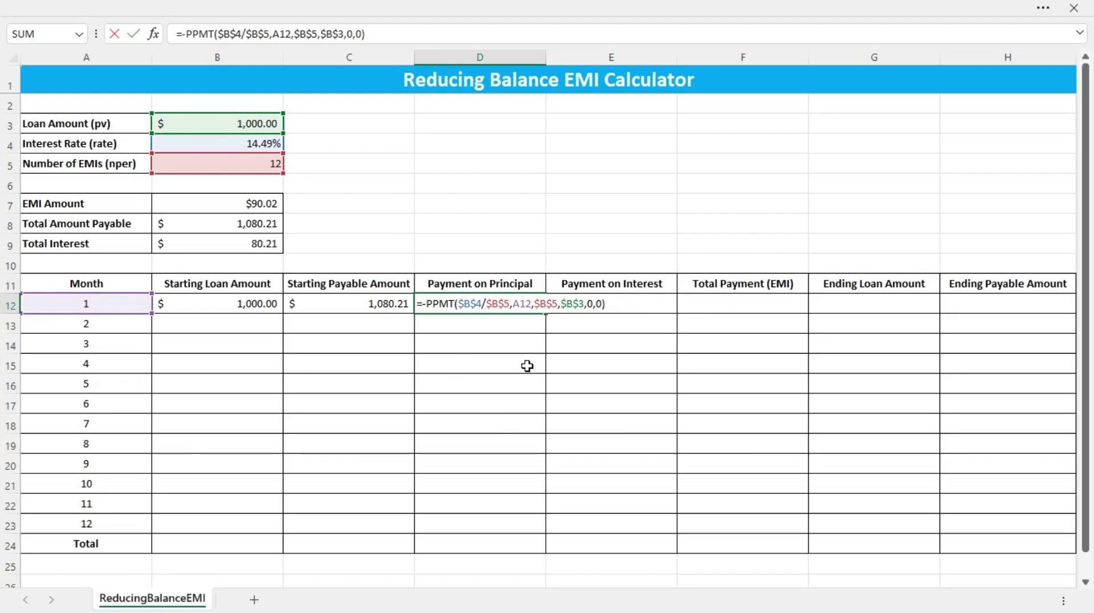
pyautogui.press('Return')
pyautogui.click(472, 304)
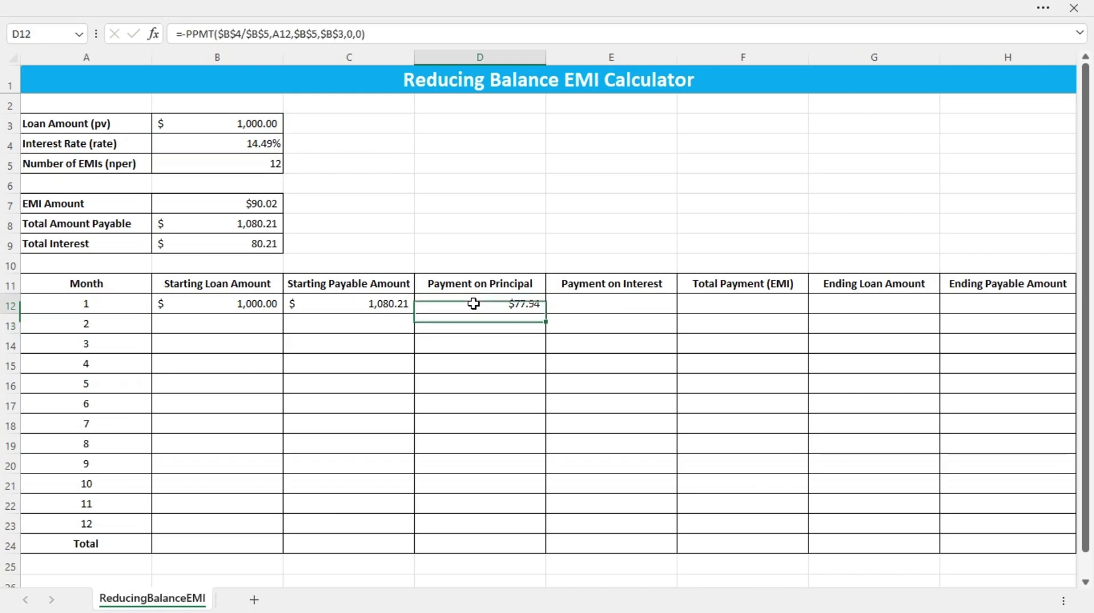
# Enter =-IPMT($B$4/$B$5,A12,$B$5,$B$3,0,0) in E12, giving $12.08 interest.
pyautogui.click(578, 305)
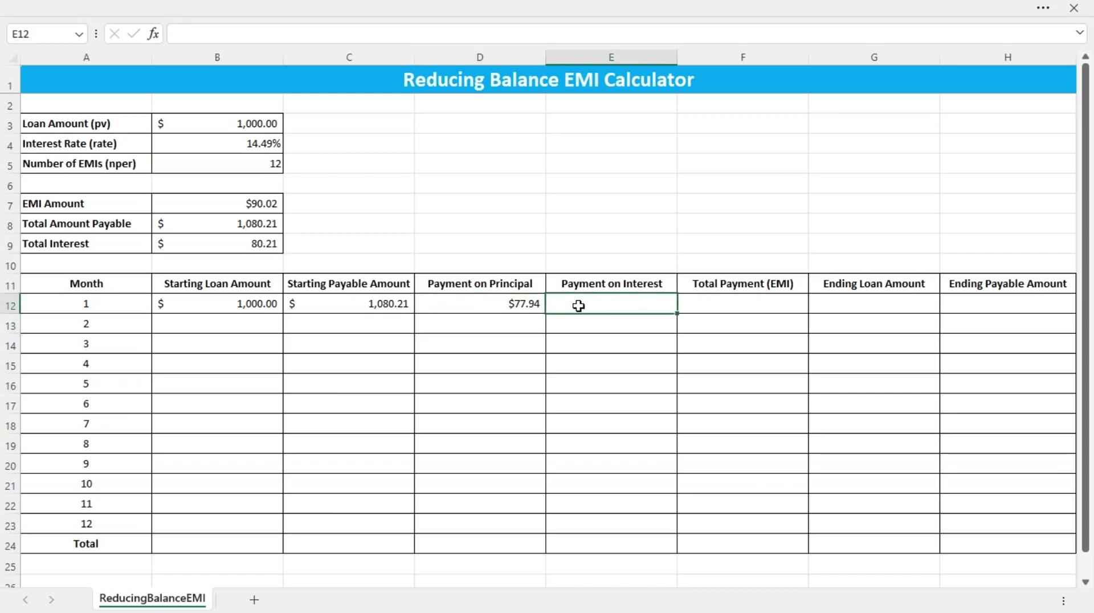
pyautogui.write('=-ip')
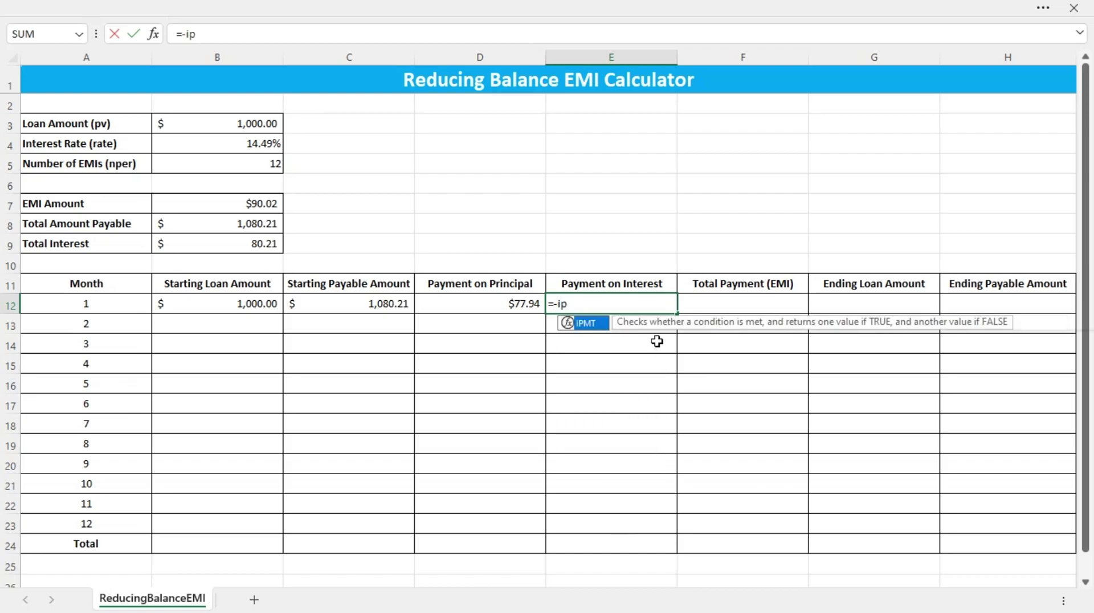
pyautogui.press('Tab')
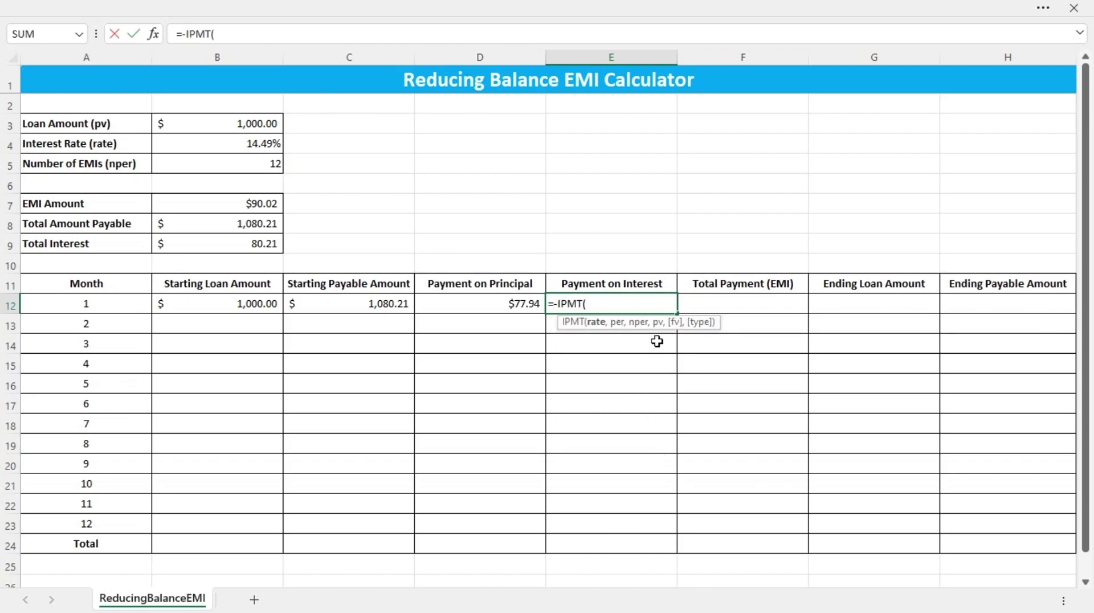
pyautogui.click(230, 142)
pyautogui.press('F4')
pyautogui.write('/')
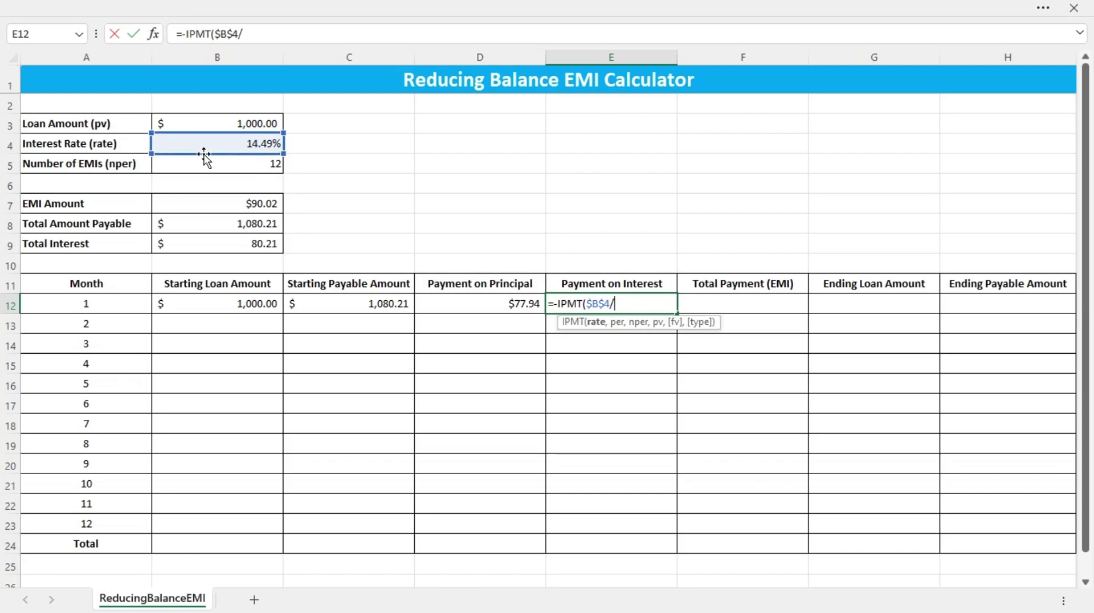
pyautogui.click(232, 166)
pyautogui.press('F4')
pyautogui.write(',')
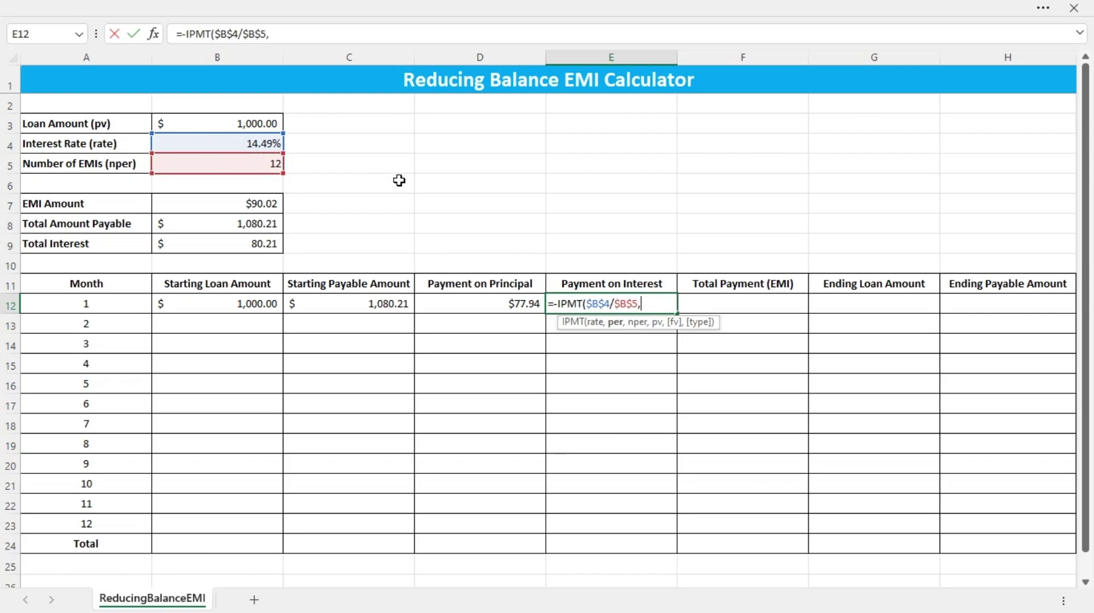
pyautogui.click(117, 299)
pyautogui.write(',')
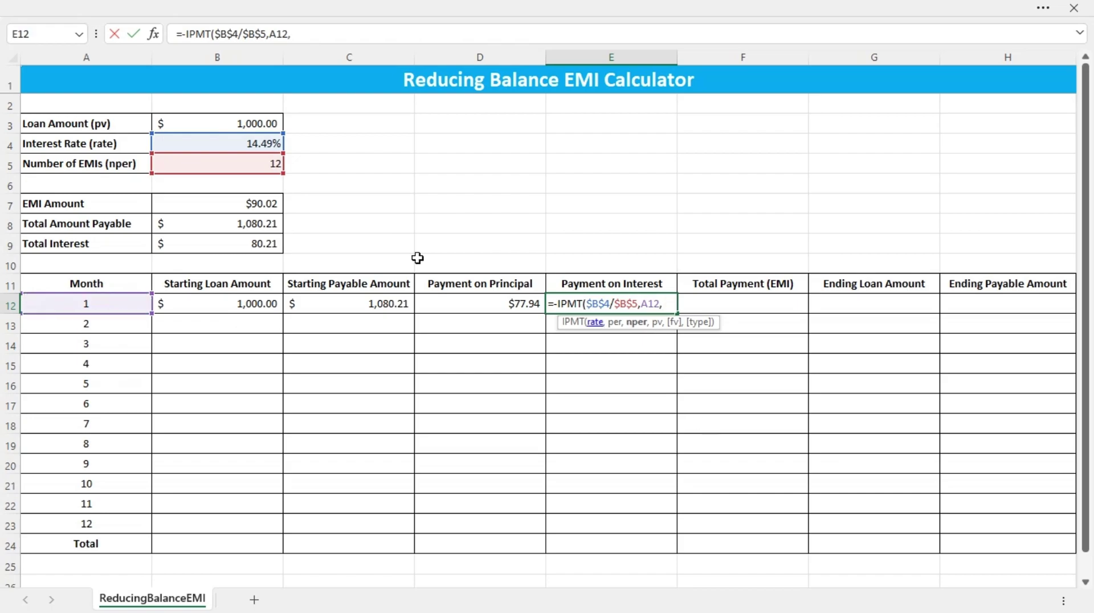
pyautogui.click(197, 164)
pyautogui.press('F4')
pyautogui.write(',')
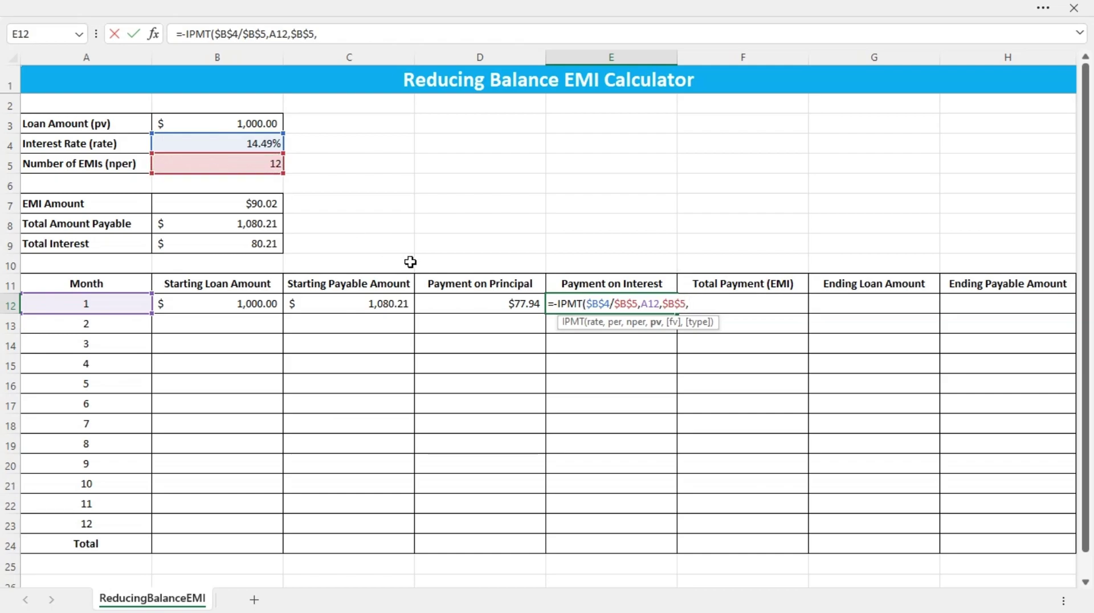
pyautogui.click(227, 121)
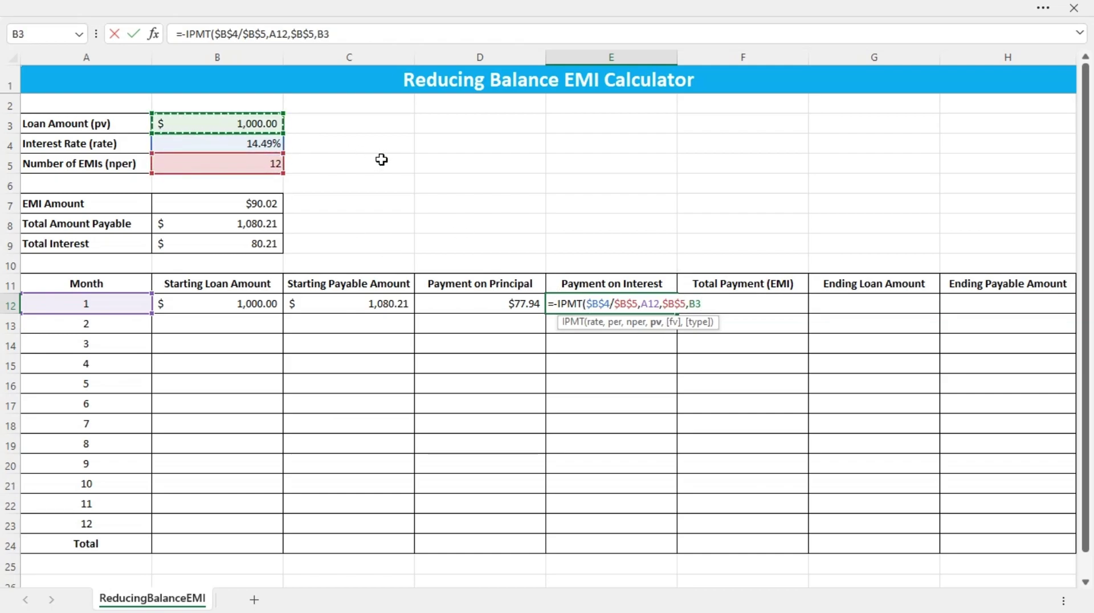
pyautogui.press('F4')
pyautogui.write(',')
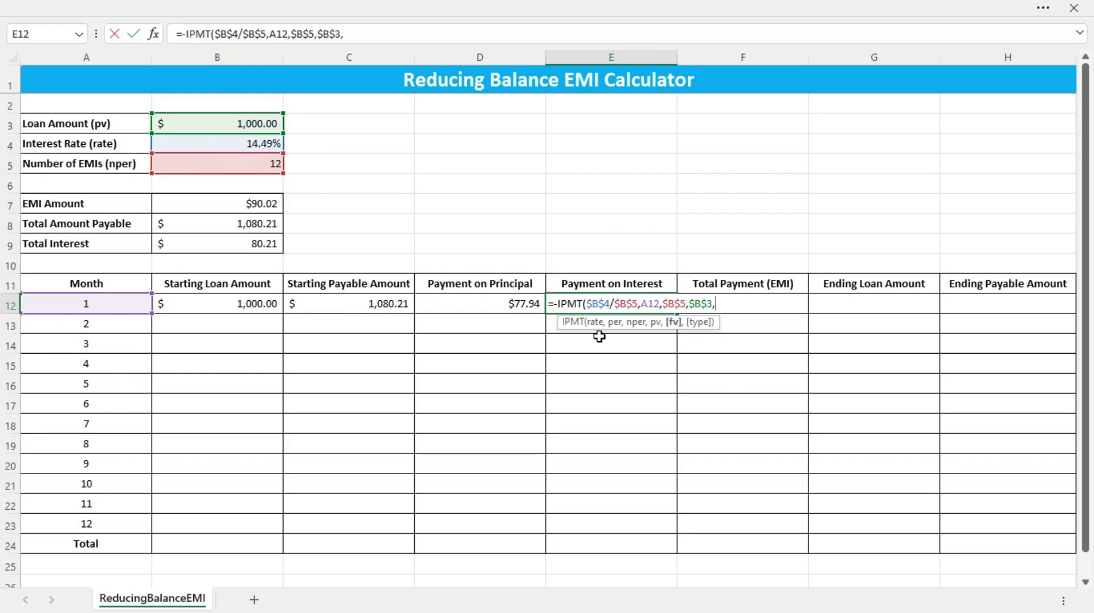
pyautogui.write('0,0')
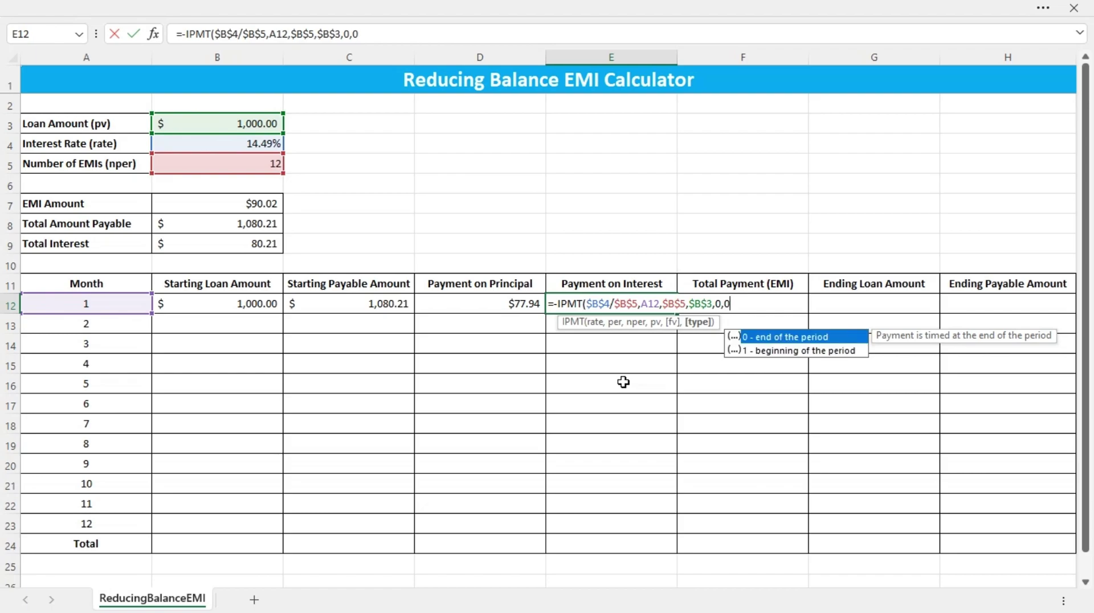
pyautogui.write(')')
pyautogui.press('Return')
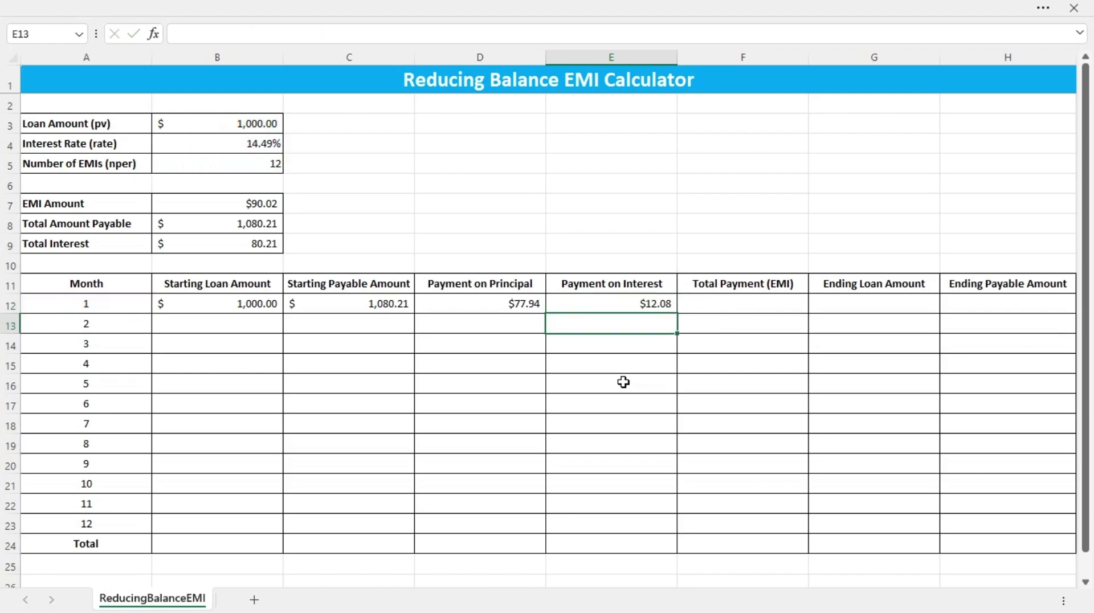
# Enter =SUM(D12:E12) in F12 for a $90.02 total payment, matching B7.
pyautogui.click(603, 305)
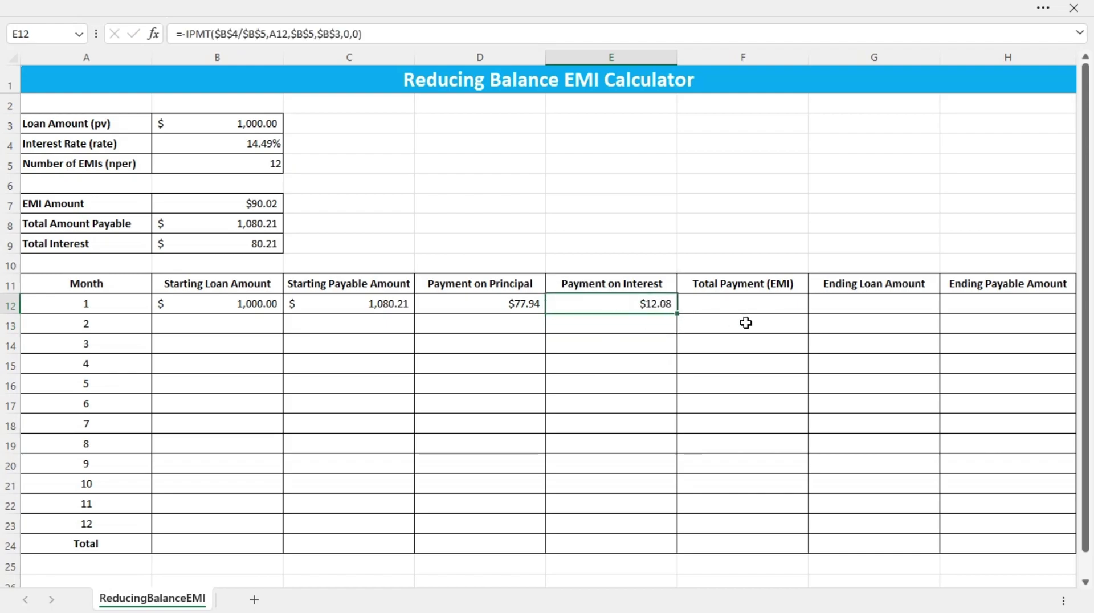
pyautogui.click(736, 301)
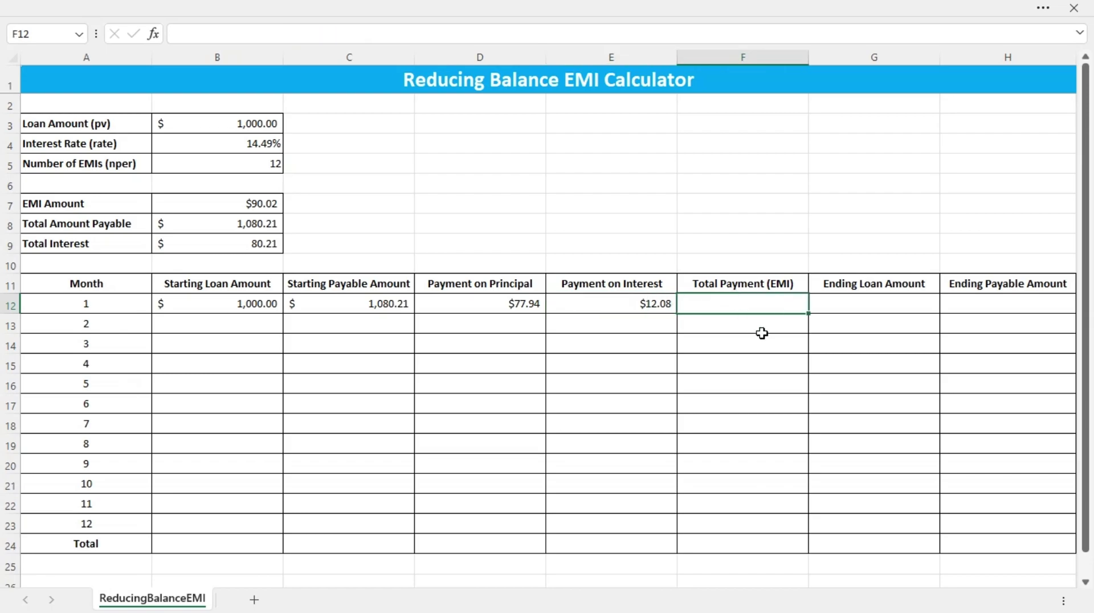
pyautogui.write('=')
pyautogui.press('Escape')
pyautogui.write('=sum')
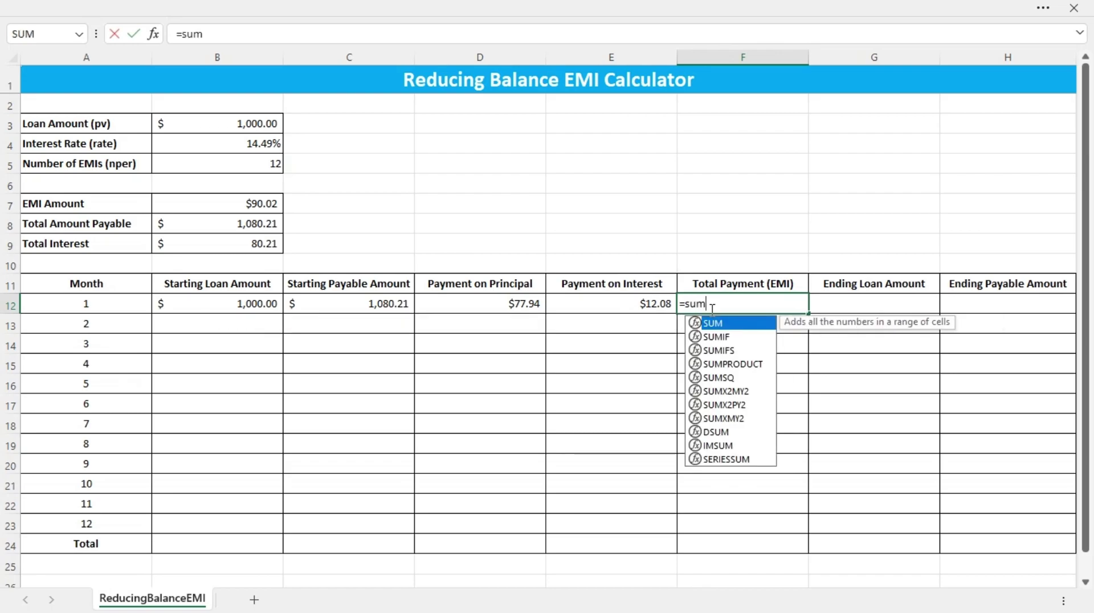
pyautogui.press('Tab')
pyautogui.moveTo(525, 305); pyautogui.dragTo(621, 302)
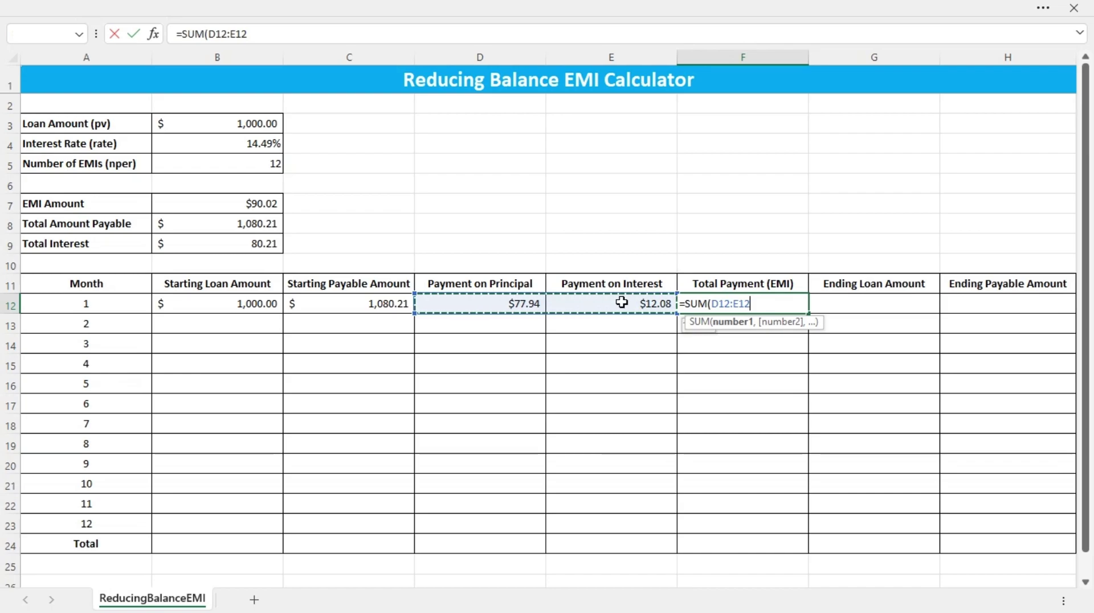
pyautogui.press('Return')
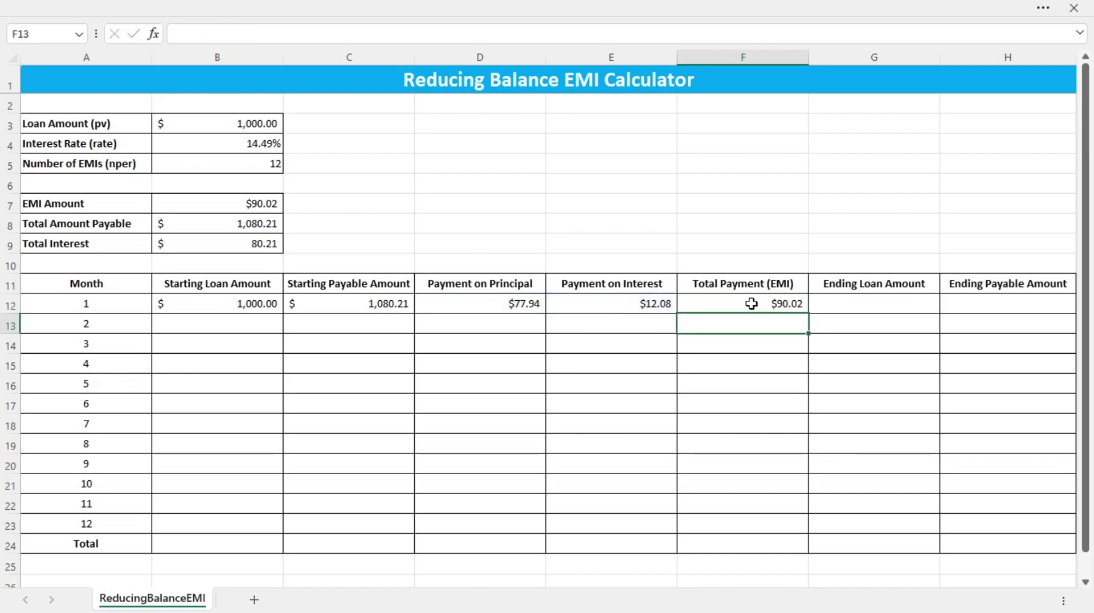
pyautogui.click(751, 304)
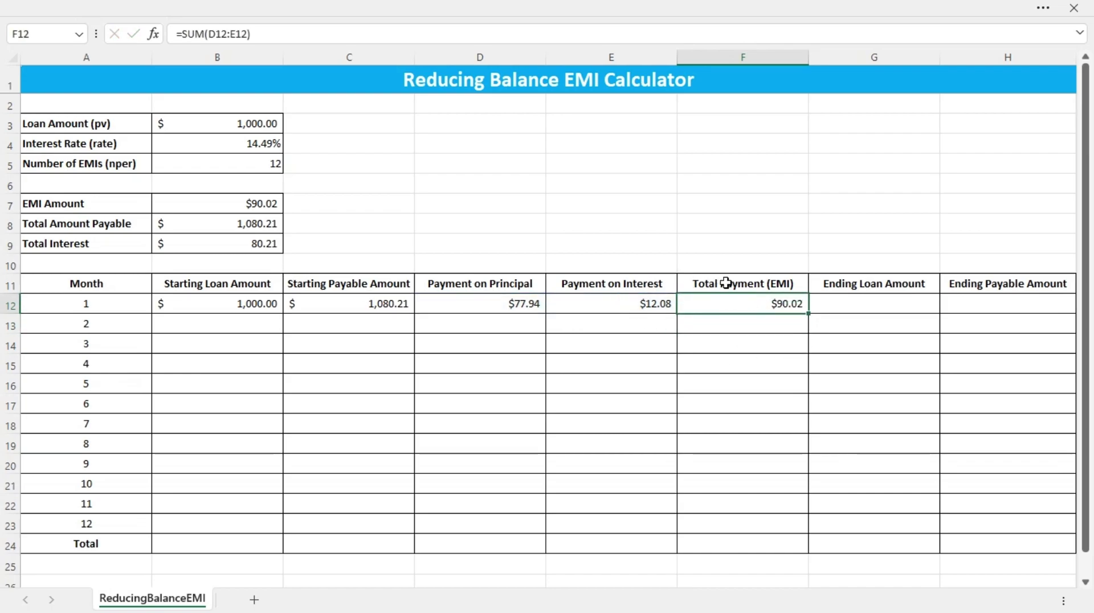
pyautogui.click(211, 203)
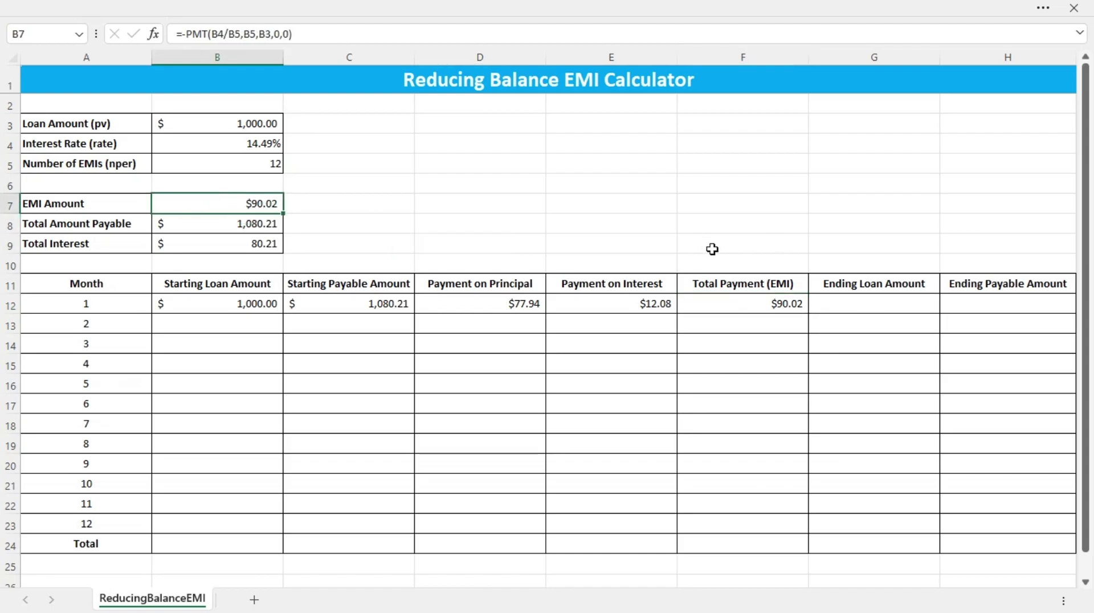
pyautogui.click(857, 302)
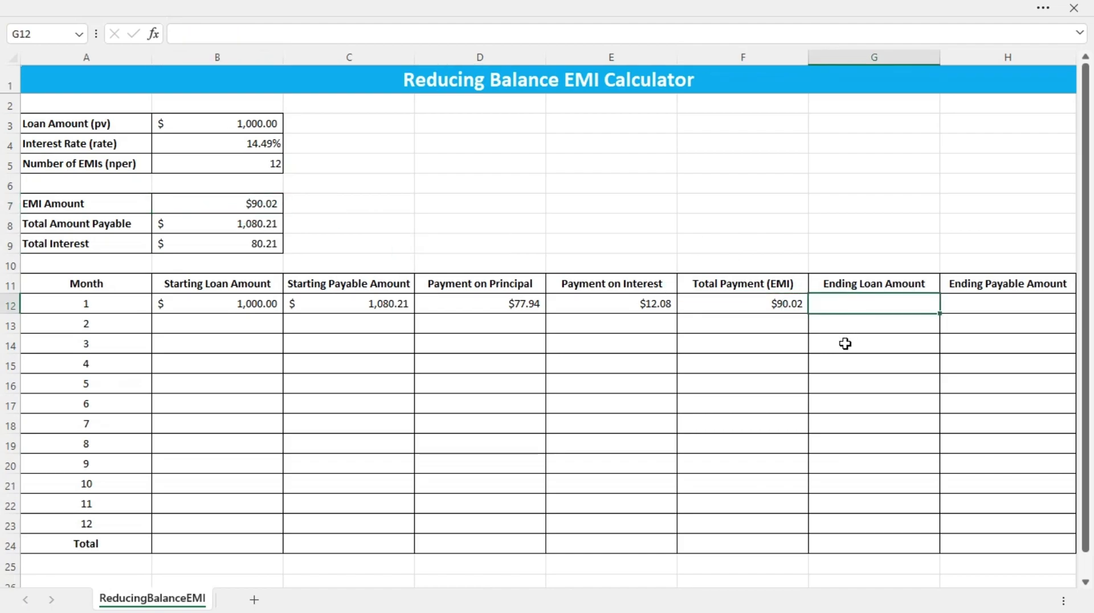
# Enter =B12-D12 in G12, leaving an ending loan amount of $922.06.
pyautogui.write('=')
pyautogui.click(234, 304)
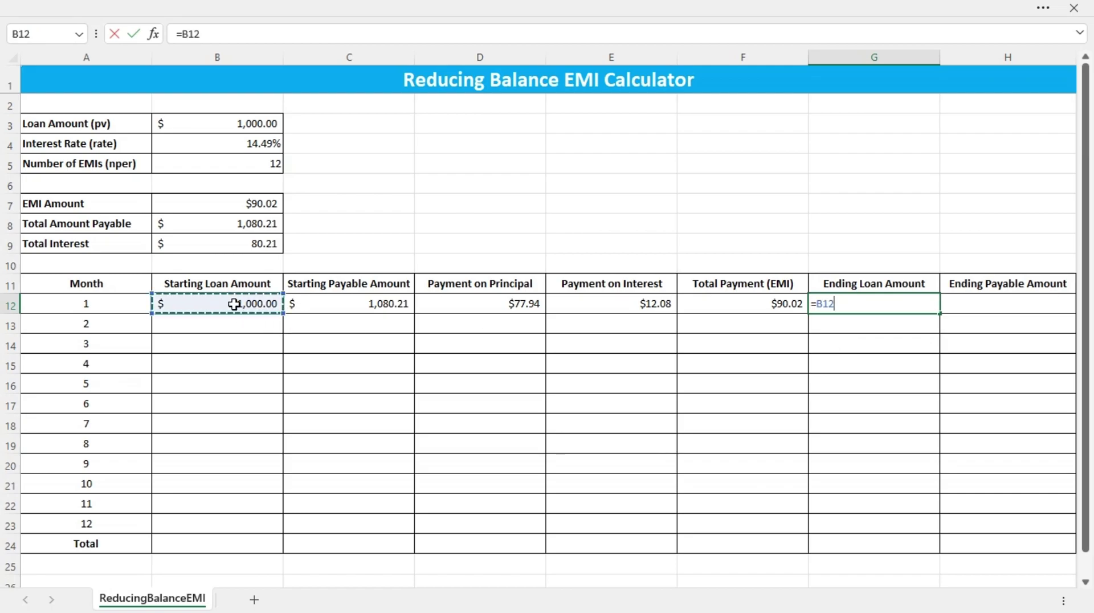
pyautogui.write('-')
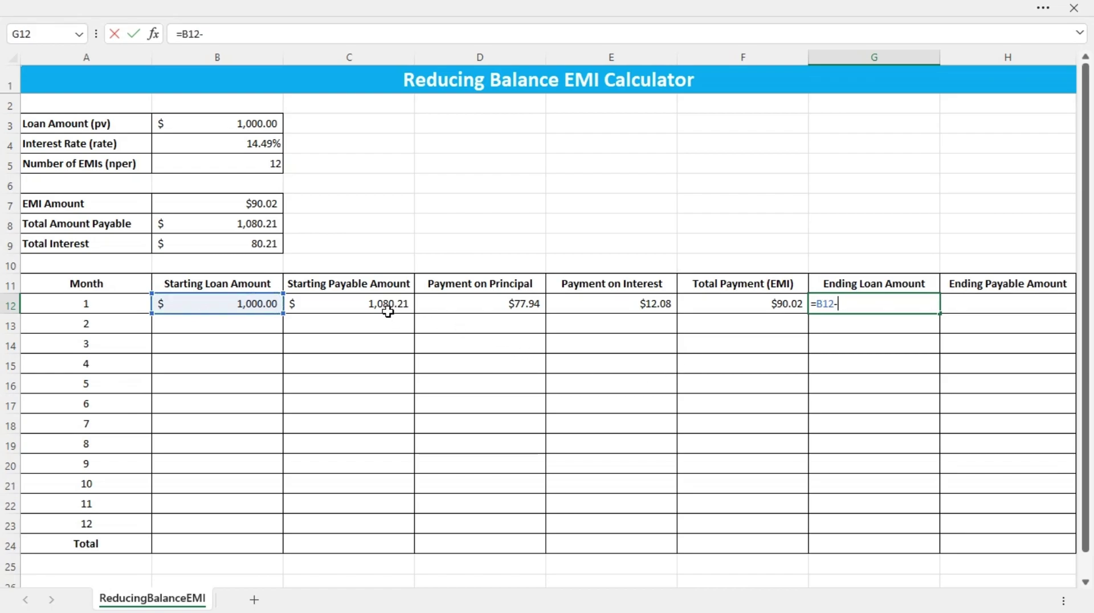
pyautogui.click(490, 306)
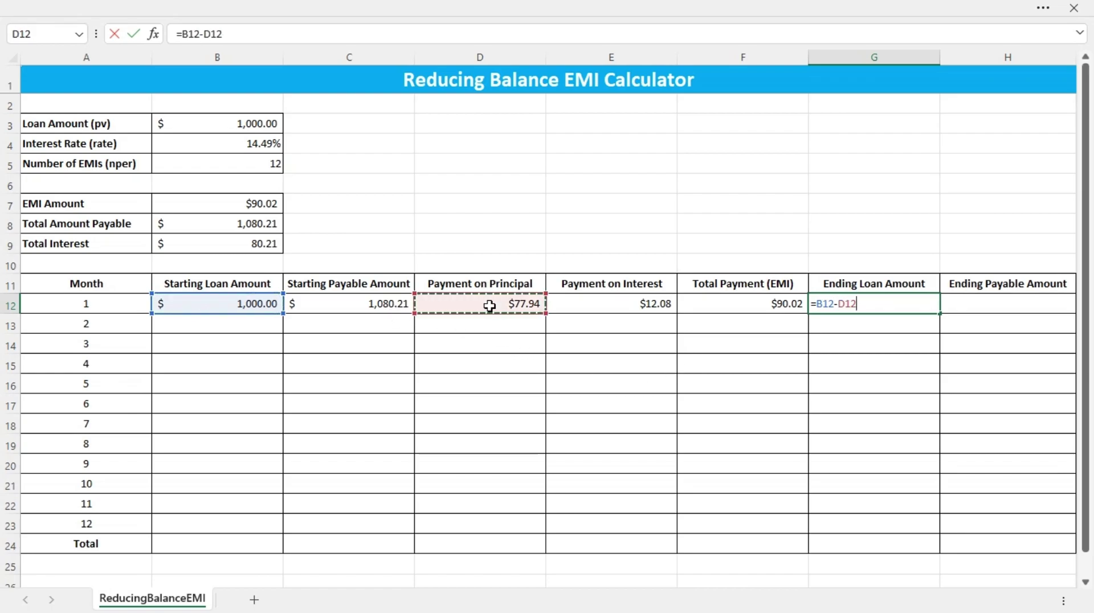
pyautogui.press('Return')
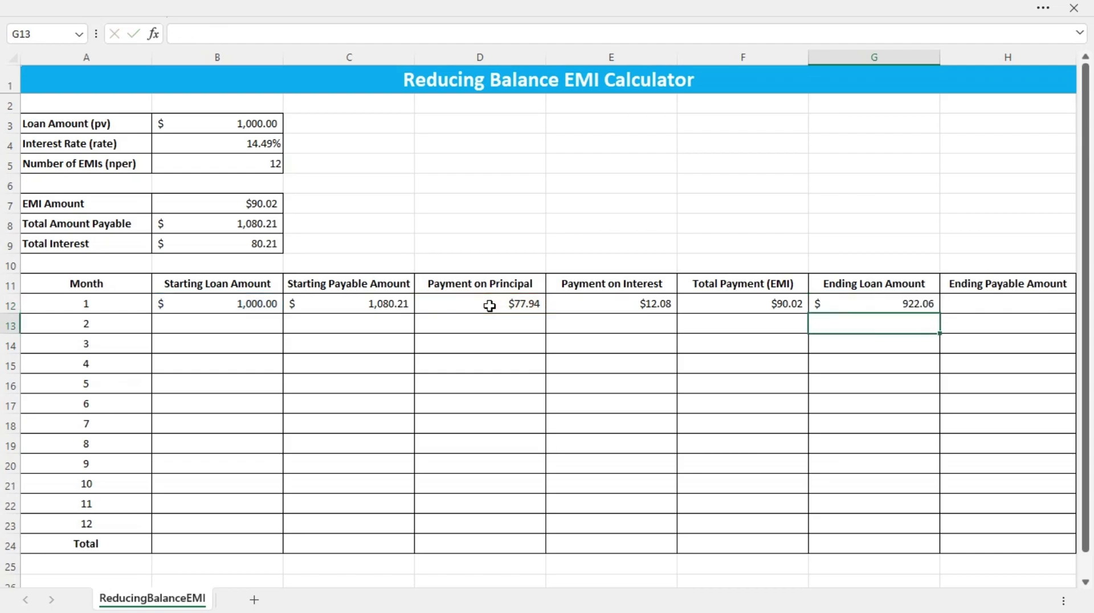
pyautogui.click(887, 306)
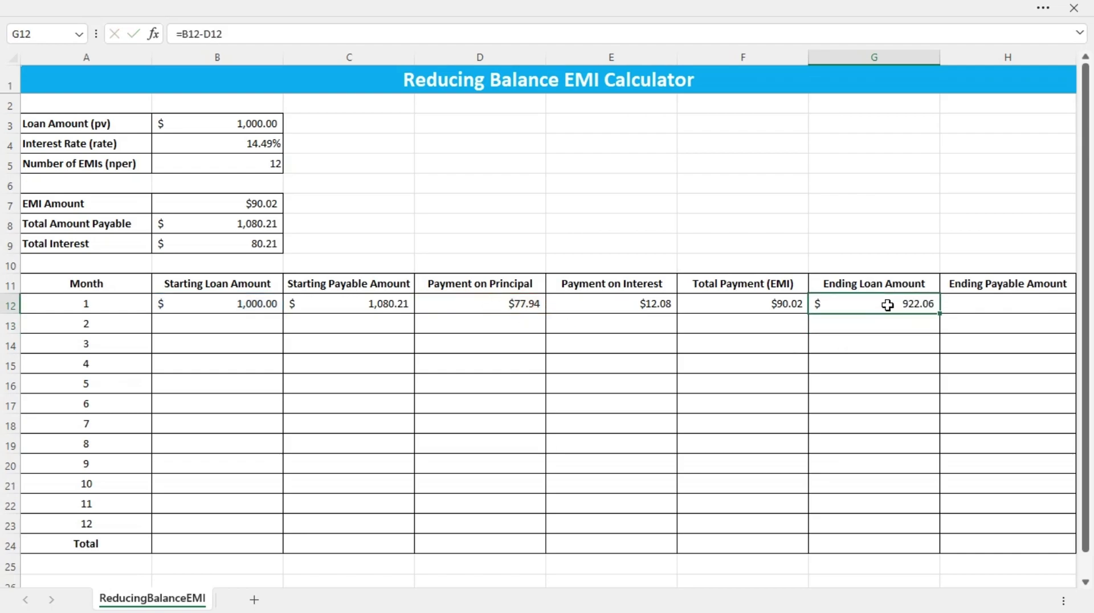
pyautogui.click(980, 304)
# Enter =C12-F12 in H12 for a $990.20 ending payable, then start B13's formula.
pyautogui.write('=')
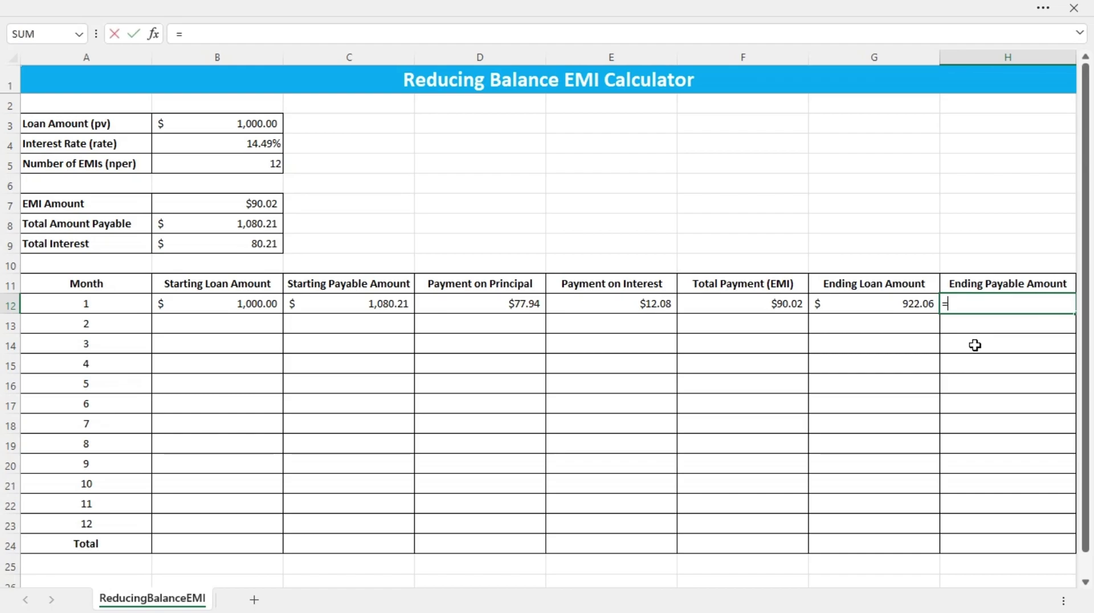
pyautogui.click(344, 307)
pyautogui.write('-')
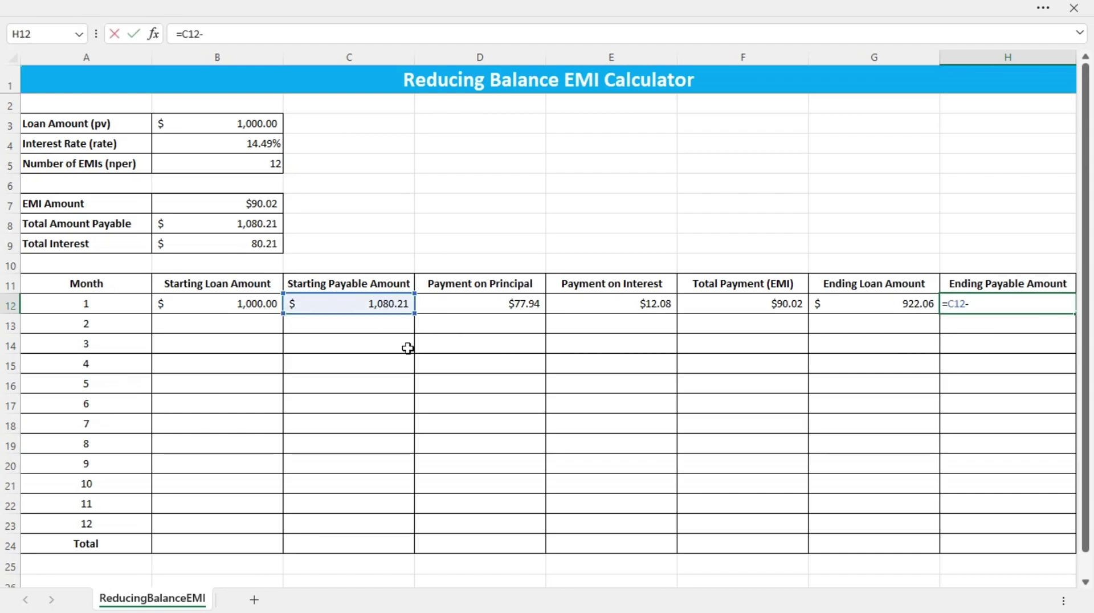
pyautogui.click(739, 302)
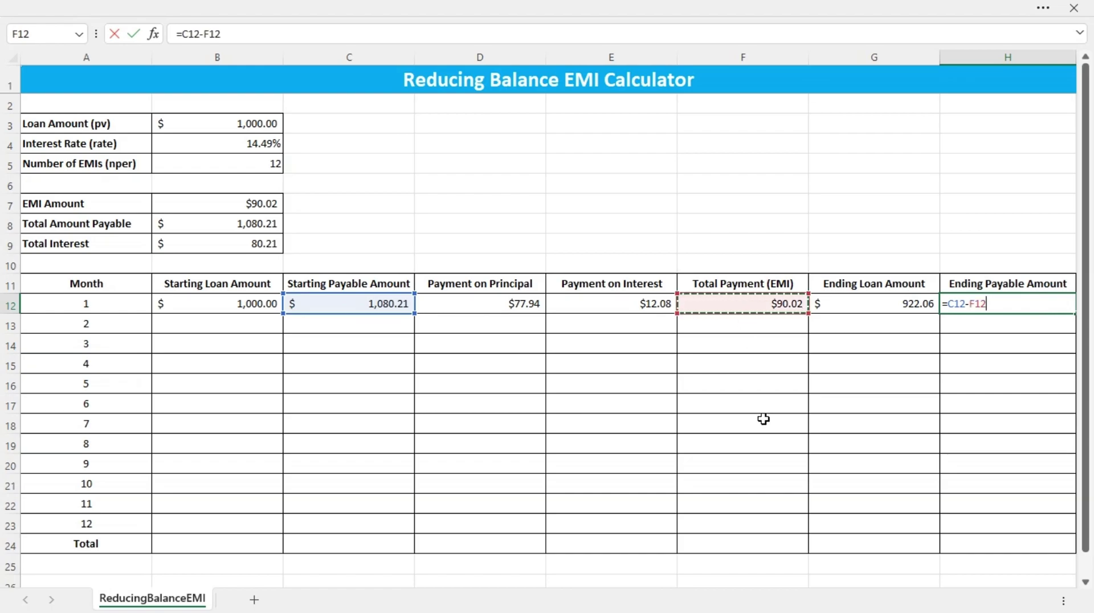
pyautogui.press('Return')
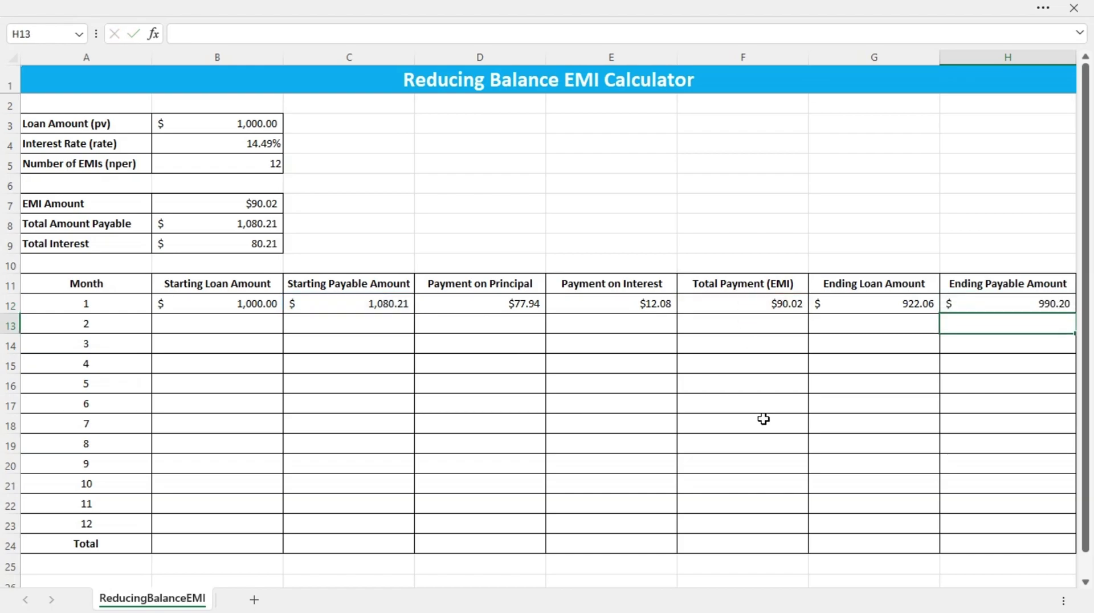
pyautogui.click(985, 300)
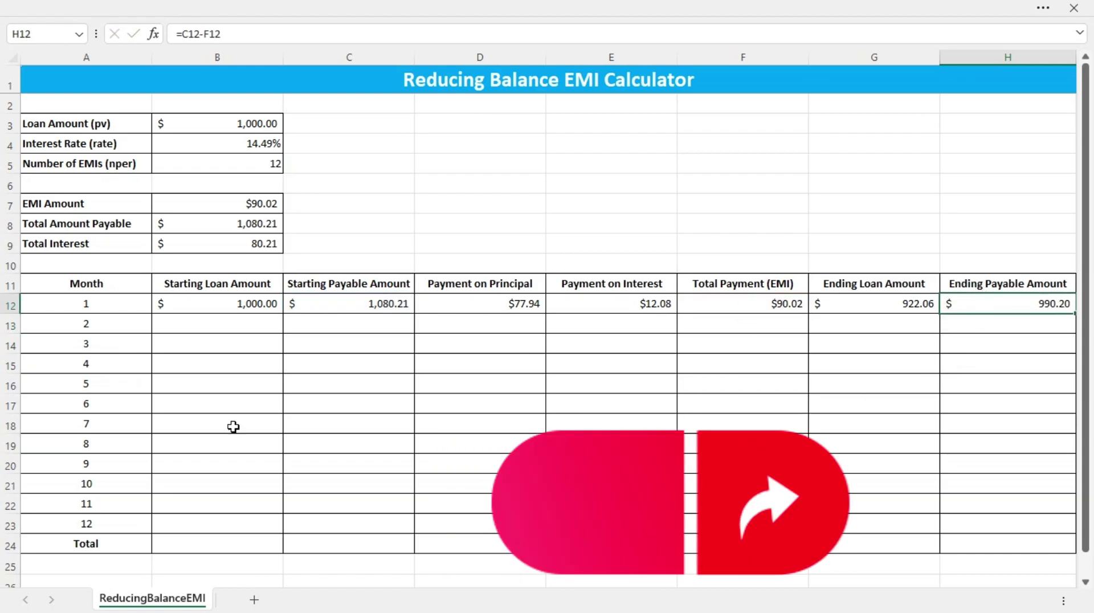
pyautogui.click(213, 326)
pyautogui.write('=')
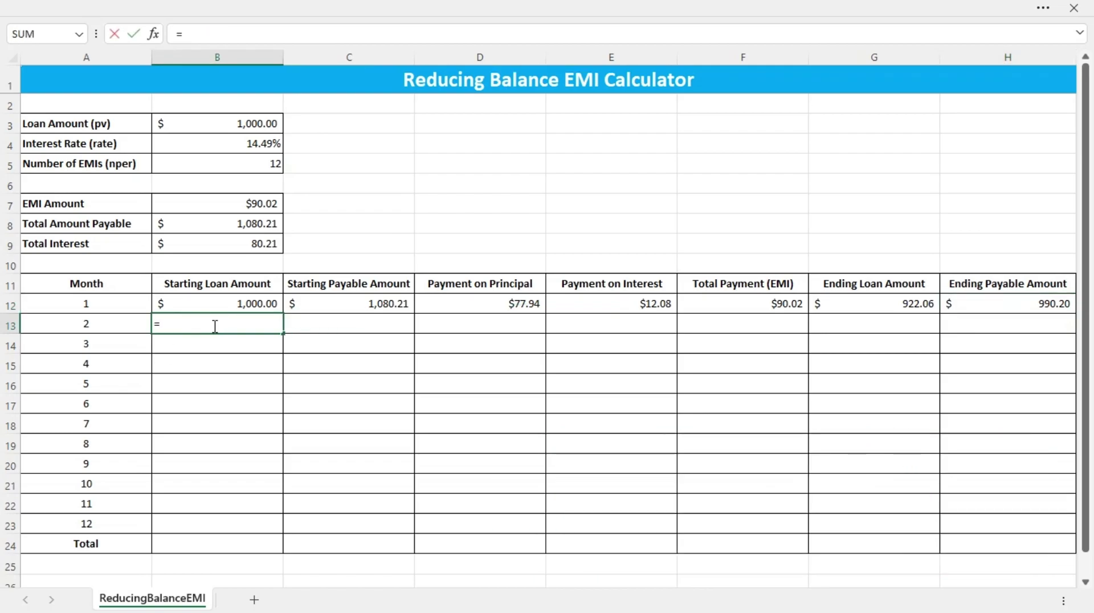
# Link B13 to =G12 and C13 to =H12 so month 2 starts at $922.06 and $990.20.
pyautogui.click(879, 305)
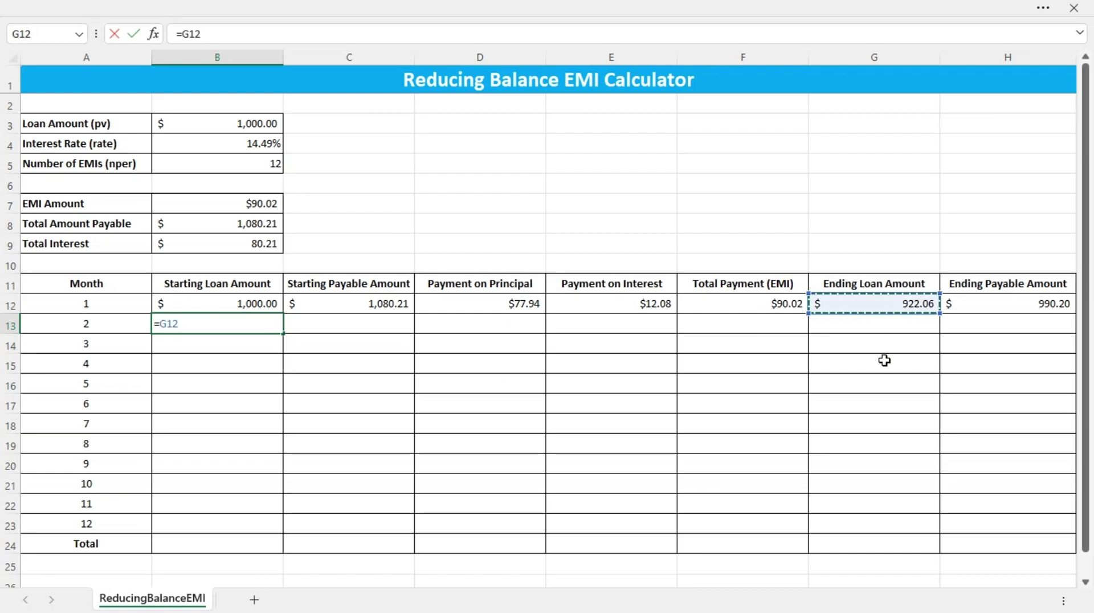
pyautogui.press('Return')
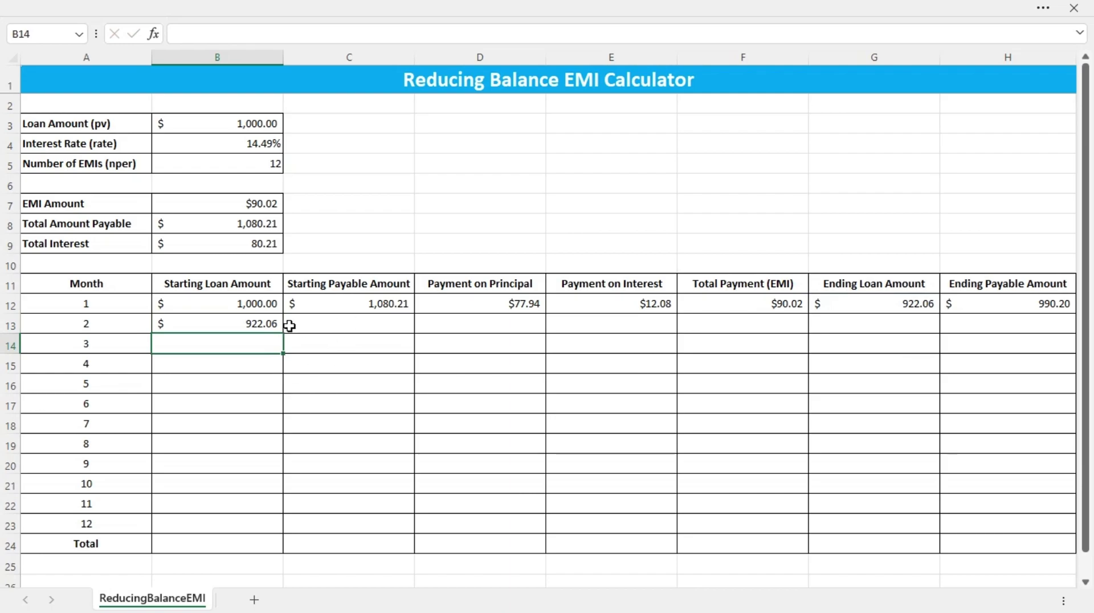
pyautogui.click(361, 324)
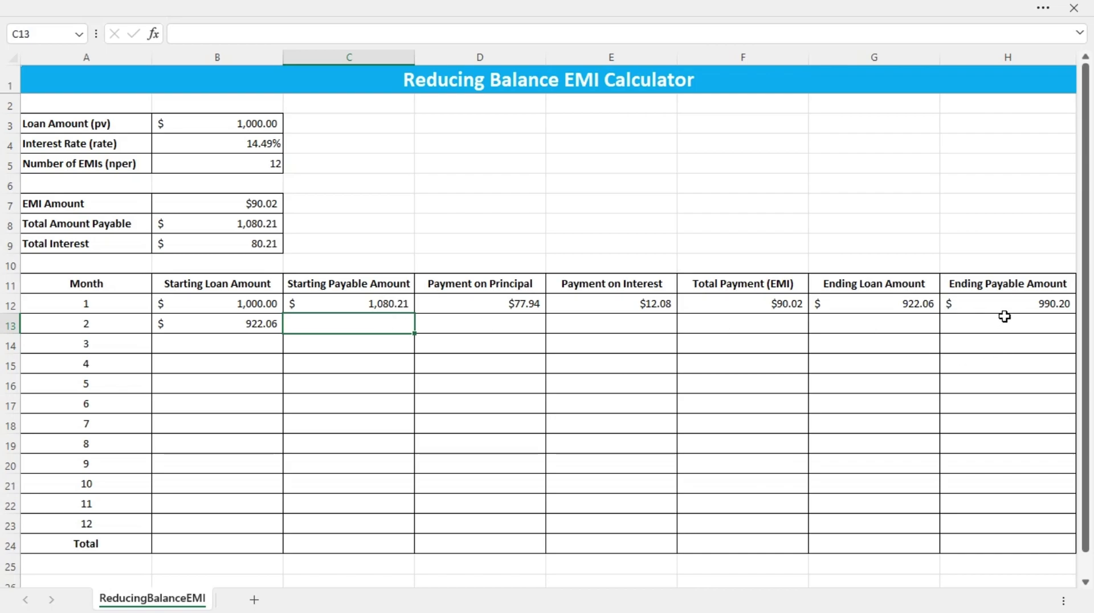
pyautogui.write('=')
pyautogui.click(1017, 303)
pyautogui.press('Return')
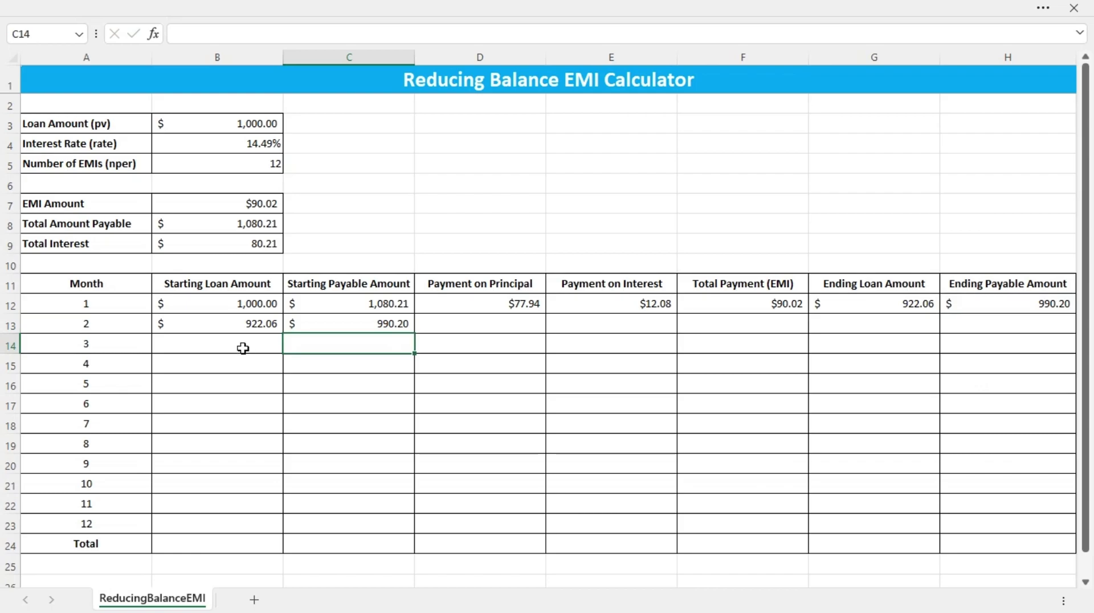
pyautogui.scroll(-1, 243, 348)
# Fill the B13, C13, D12 and E12 formulas down through all 12 months.
pyautogui.click(244, 263)
pyautogui.moveTo(285, 272); pyautogui.dragTo(282, 494)
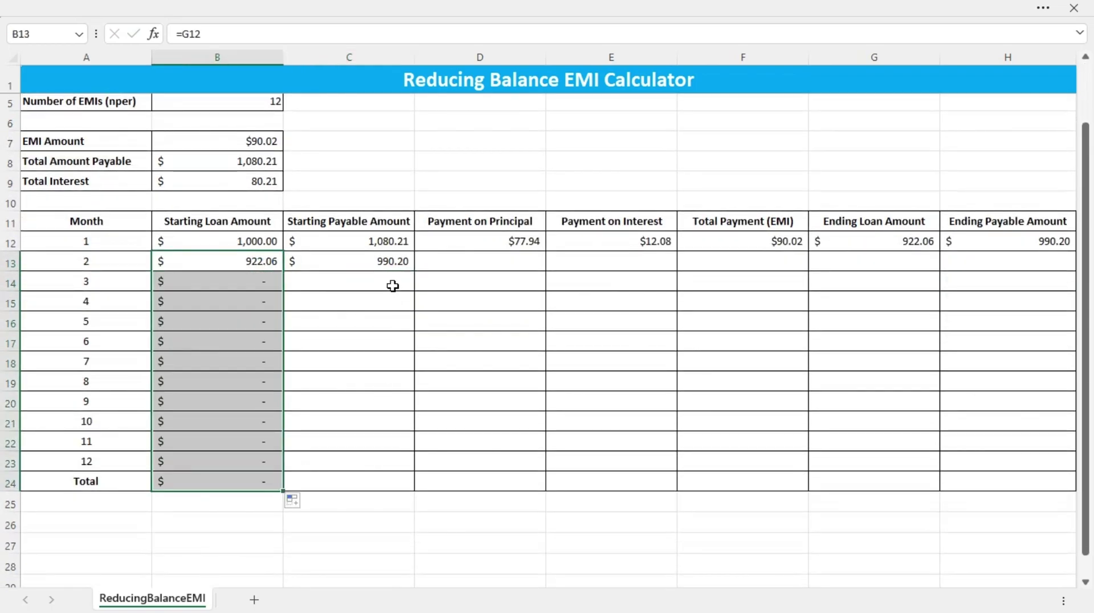
pyautogui.click(391, 262)
pyautogui.moveTo(414, 272); pyautogui.dragTo(414, 491)
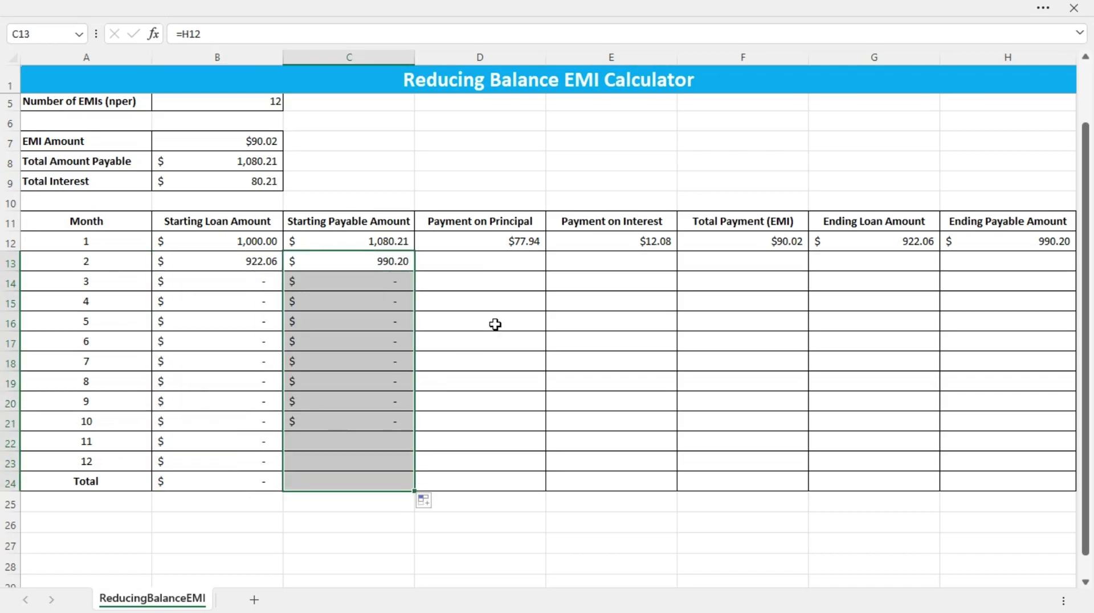
pyautogui.click(516, 245)
pyautogui.moveTo(545, 252); pyautogui.dragTo(542, 488)
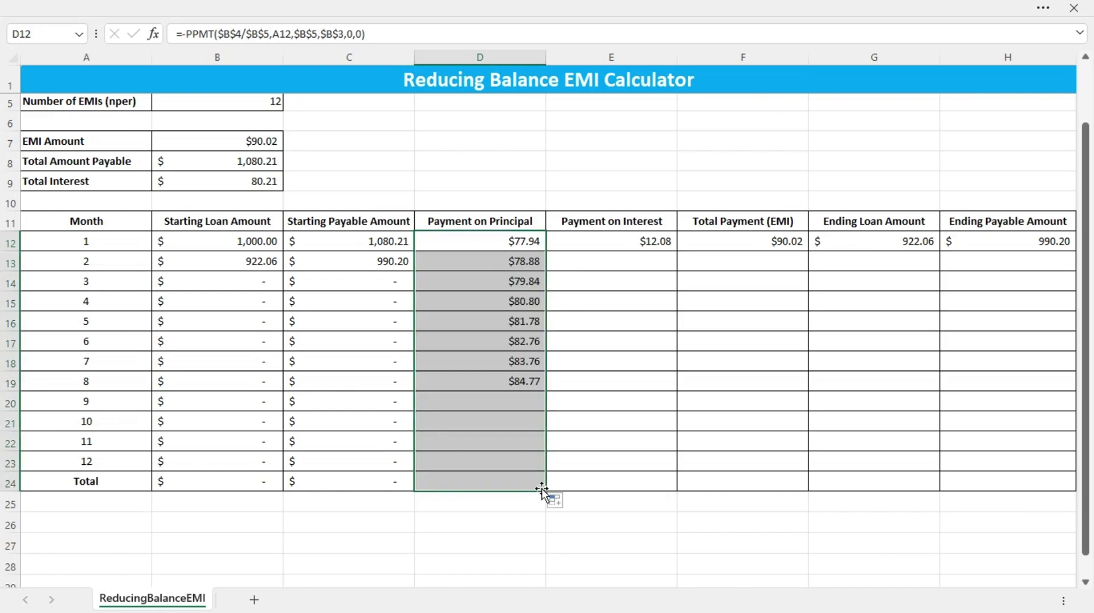
pyautogui.click(650, 239)
pyautogui.moveTo(677, 251); pyautogui.dragTo(677, 465)
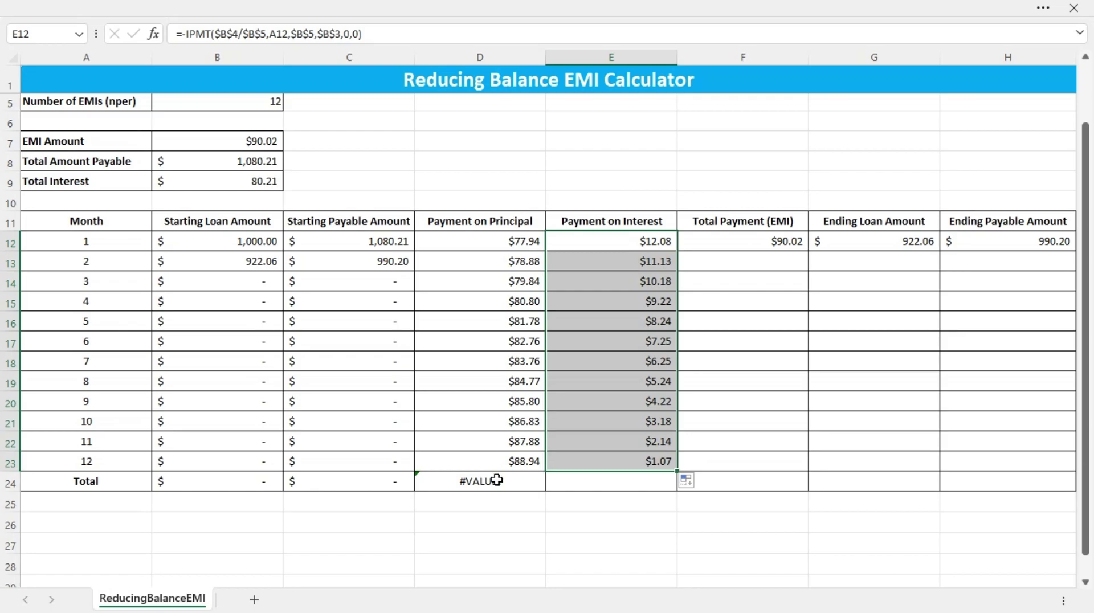
# Clear the #VALUE! error from the Total row's principal cell D24.
pyautogui.click(494, 486)
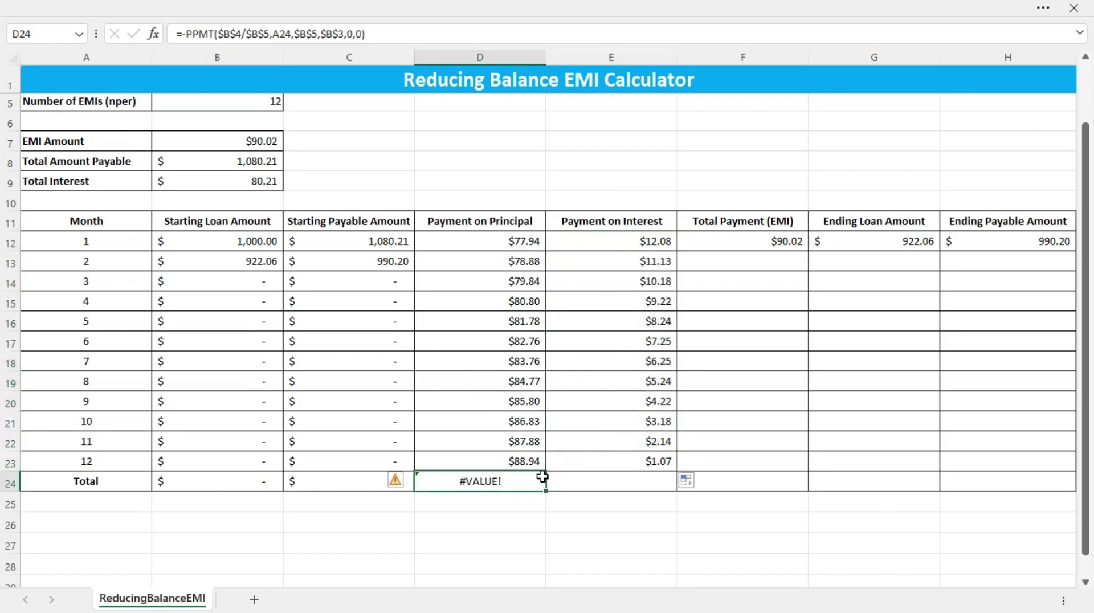
pyautogui.press('BackSpace')
pyautogui.press('Return')
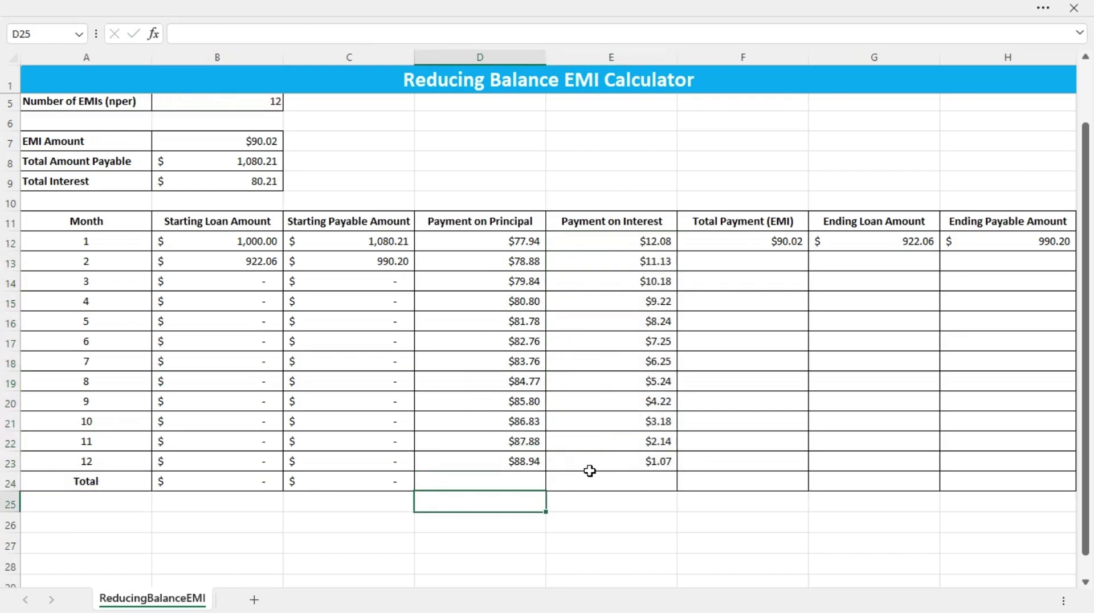
pyautogui.scroll(3, 752, 350)
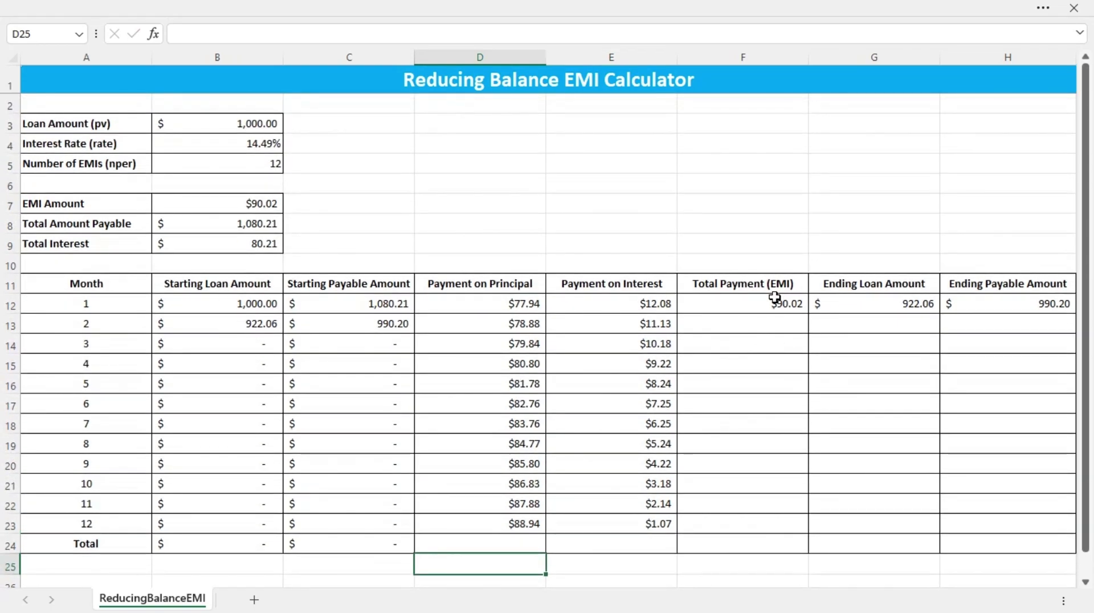
# Fill the F12, G12 and H12 formulas down to row 23, so both ending balances reach $0.00.
pyautogui.click(775, 299)
pyautogui.moveTo(810, 313); pyautogui.dragTo(806, 530)
pyautogui.click(913, 303)
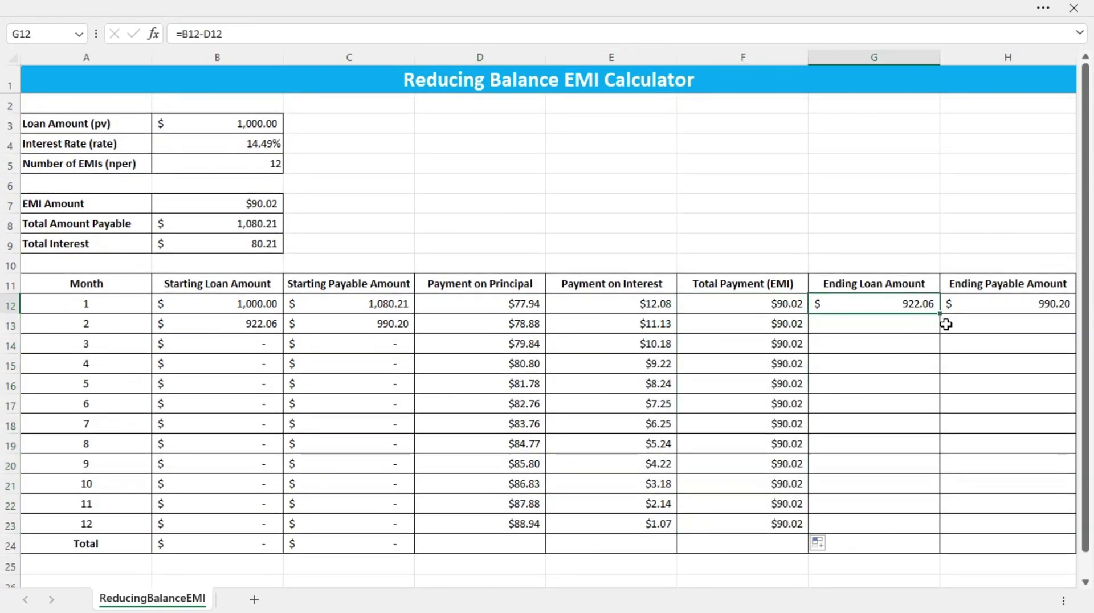
pyautogui.moveTo(943, 316); pyautogui.dragTo(939, 533)
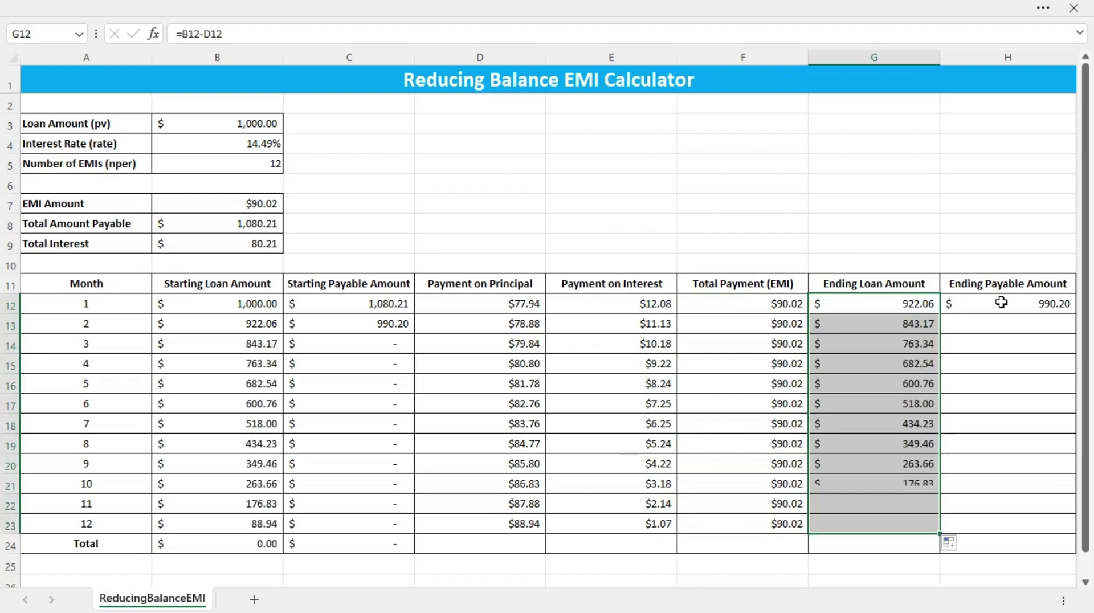
pyautogui.click(1010, 306)
pyautogui.moveTo(1073, 314); pyautogui.dragTo(1060, 528)
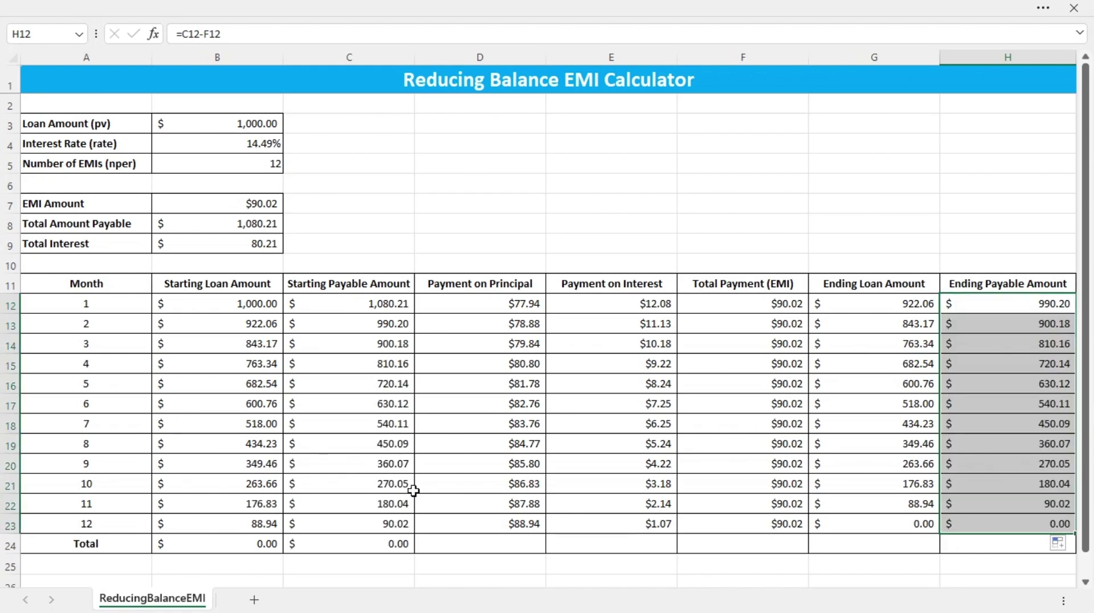
pyautogui.moveTo(217, 544); pyautogui.dragTo(388, 546)
# Clear B24:C24 in the Total row and check the F12, G23 and H23 formulas.
pyautogui.rightClick(387, 546)
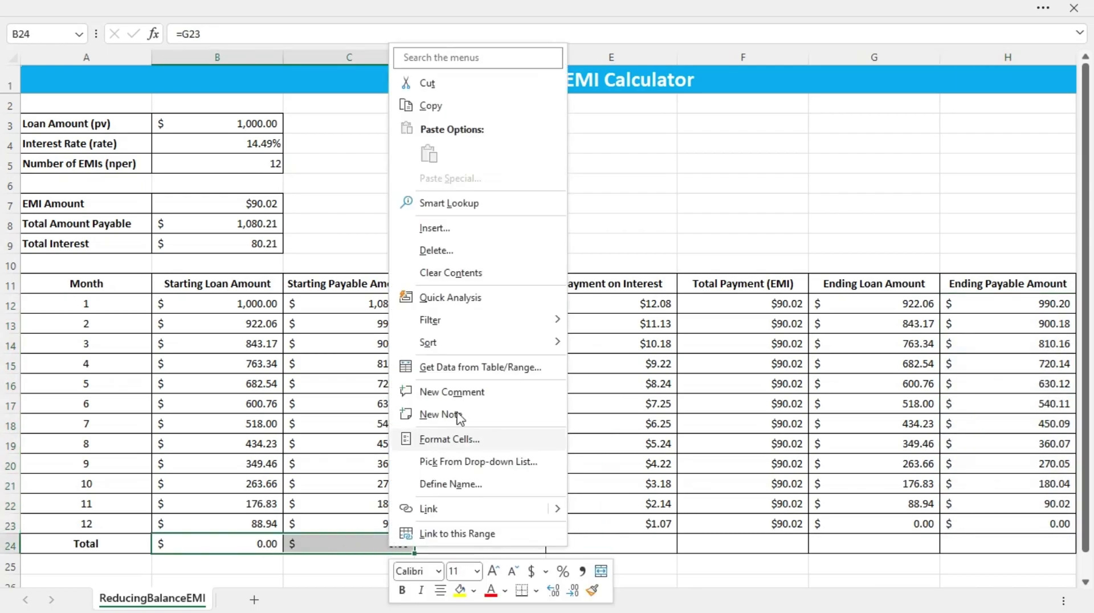
pyautogui.click(482, 277)
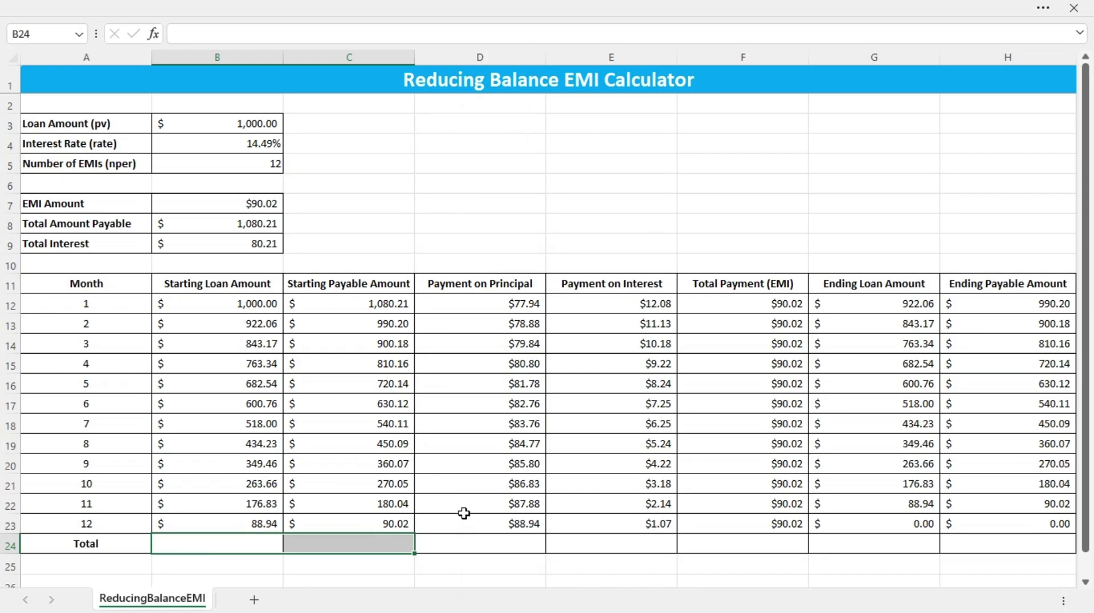
pyautogui.click(748, 307)
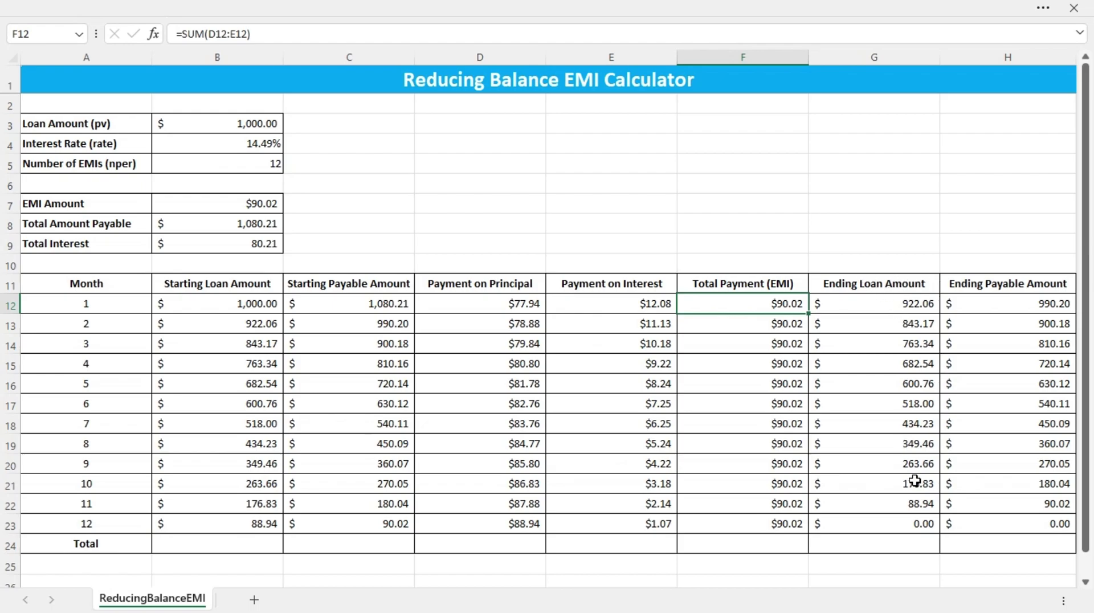
pyautogui.click(893, 524)
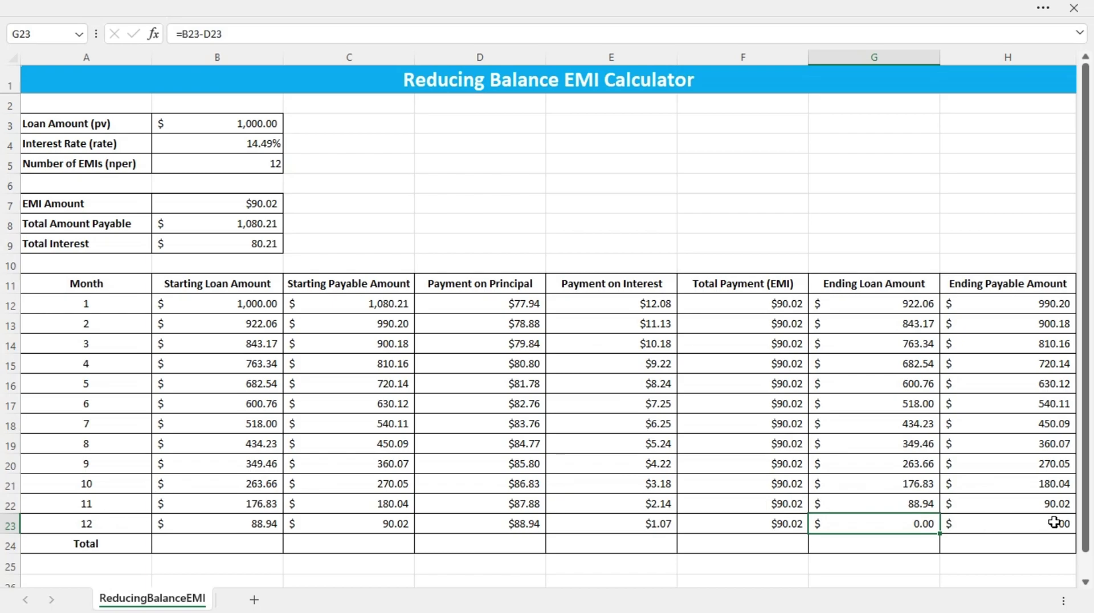
pyautogui.click(1021, 522)
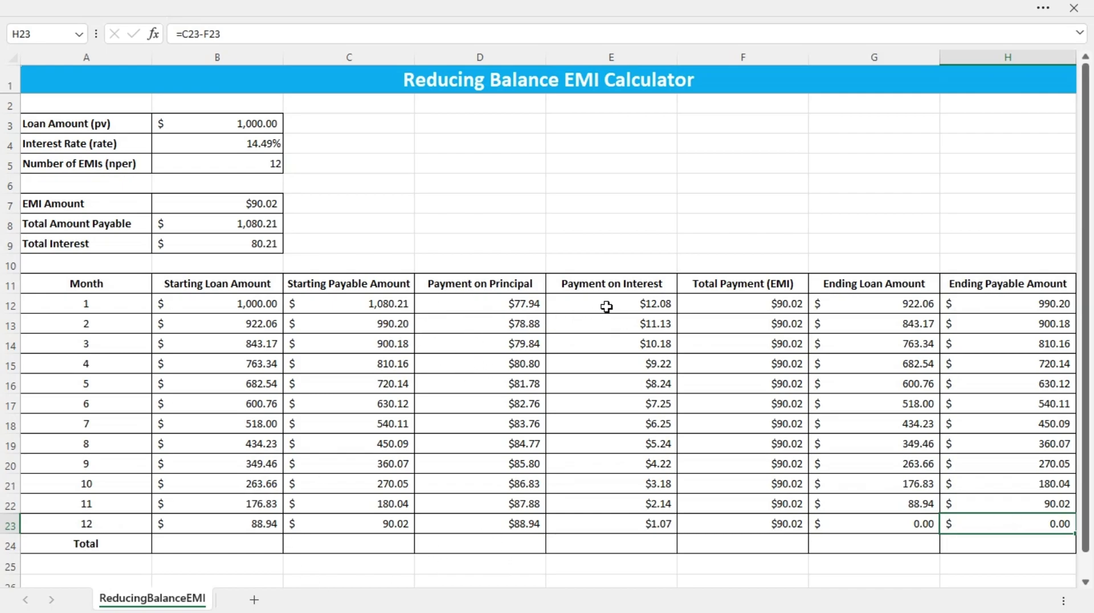
pyautogui.click(621, 544)
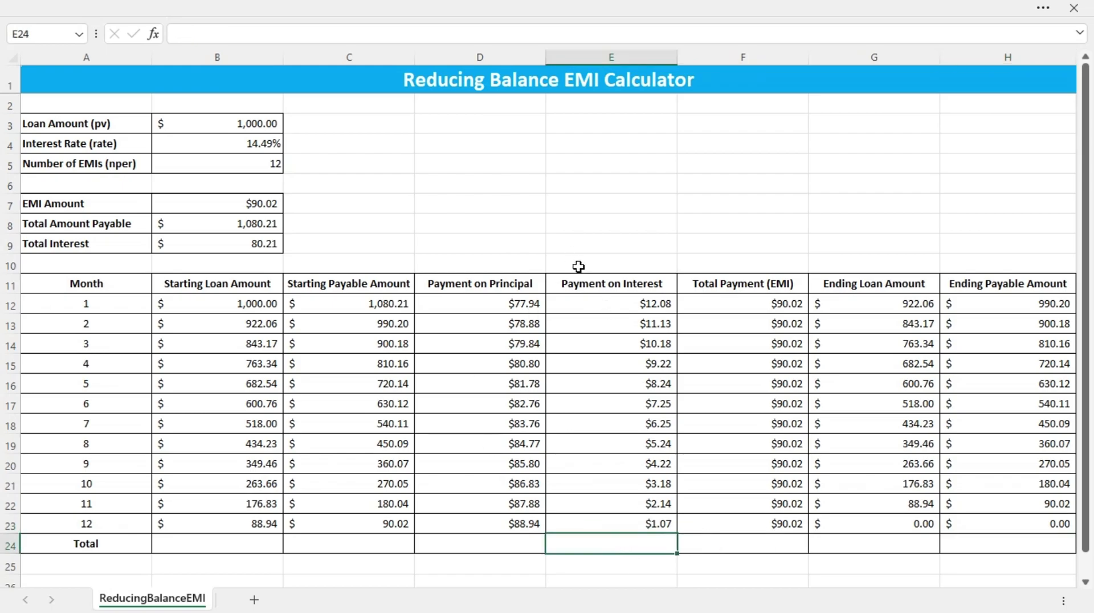
# Enter =SUM(E12:E23) in E24, giving $80.21 to match Total Interest in B9.
pyautogui.write('=sum')
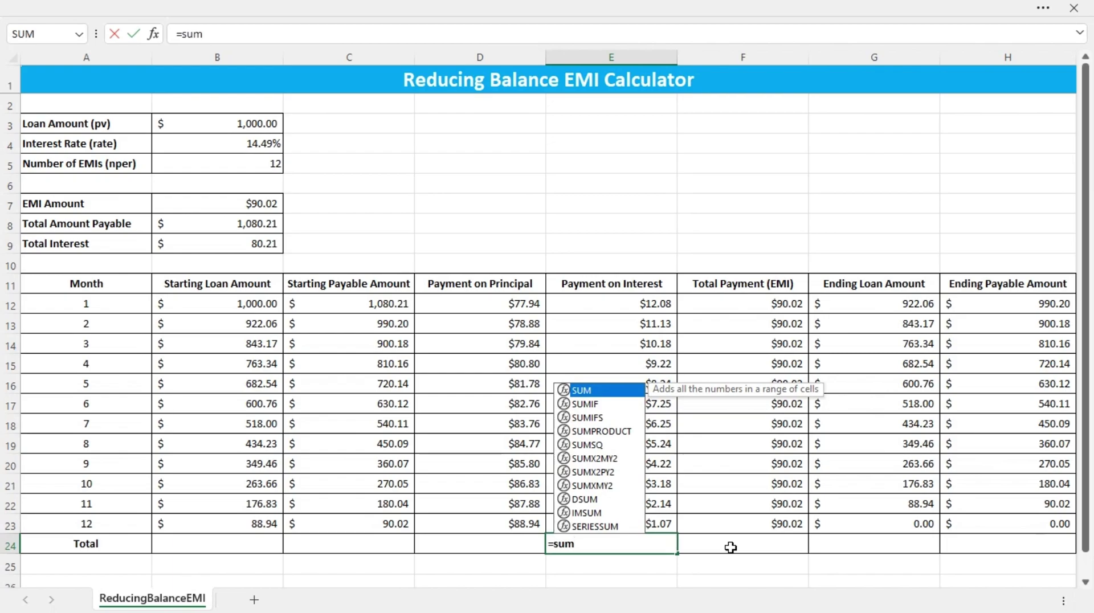
pyautogui.press('Tab')
pyautogui.moveTo(602, 304); pyautogui.dragTo(605, 521)
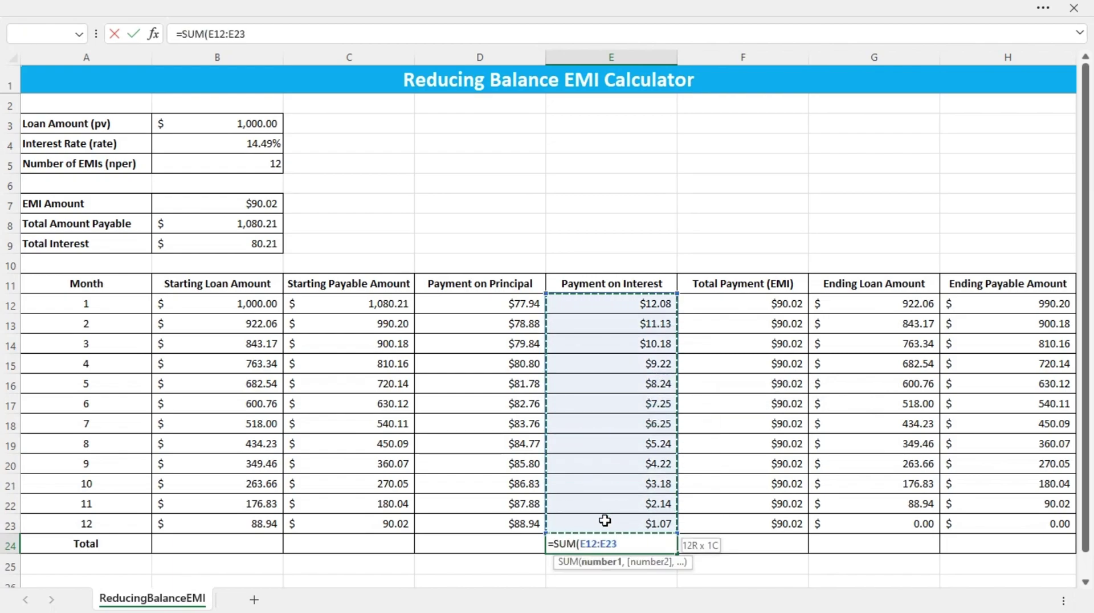
pyautogui.press('Return')
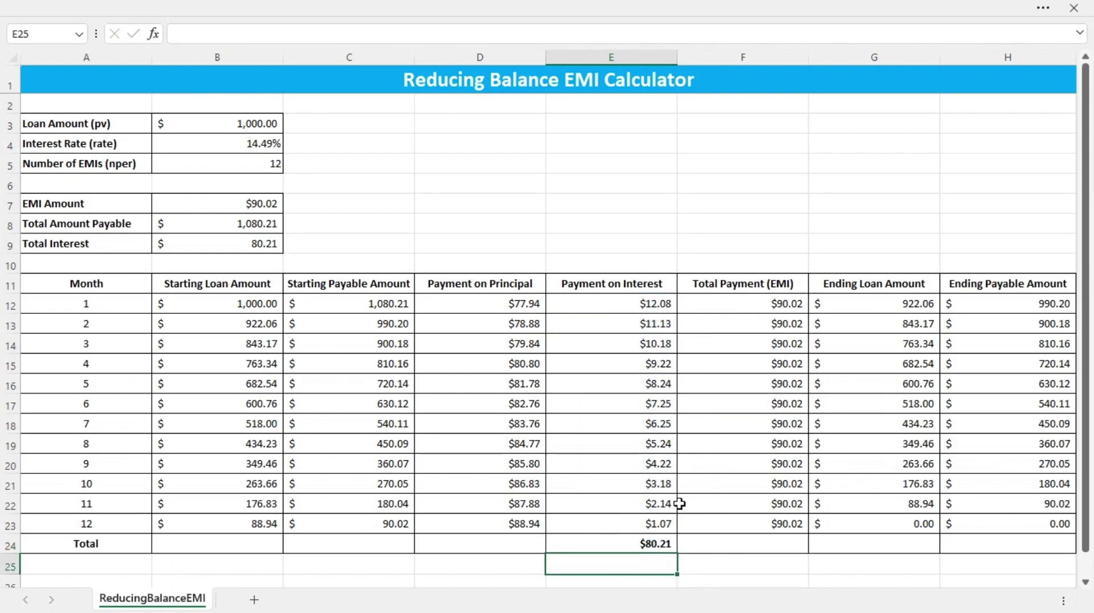
pyautogui.click(643, 542)
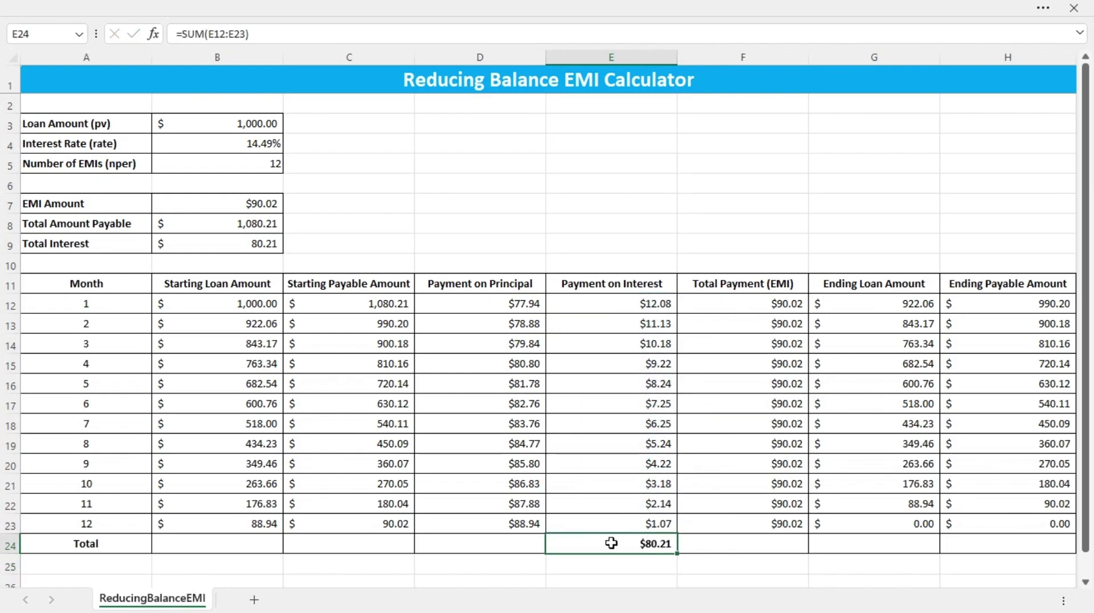
pyautogui.click(218, 242)
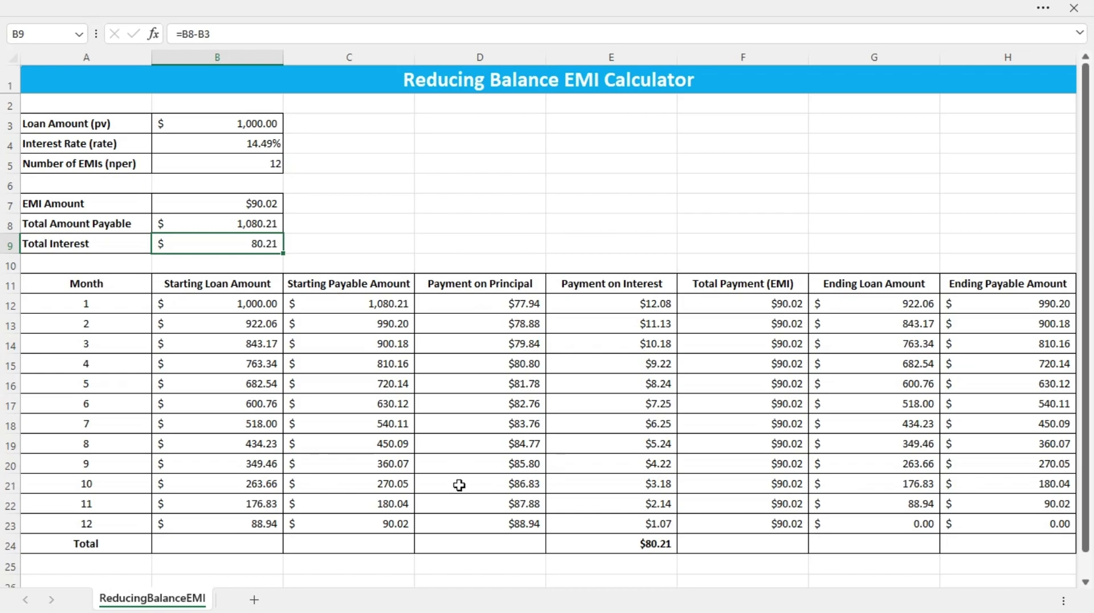
pyautogui.click(492, 545)
# Enter =SUM(D12:D23) in D24 for $1,000.00 and confirm F24 shows $1,080.21.
pyautogui.write('=')
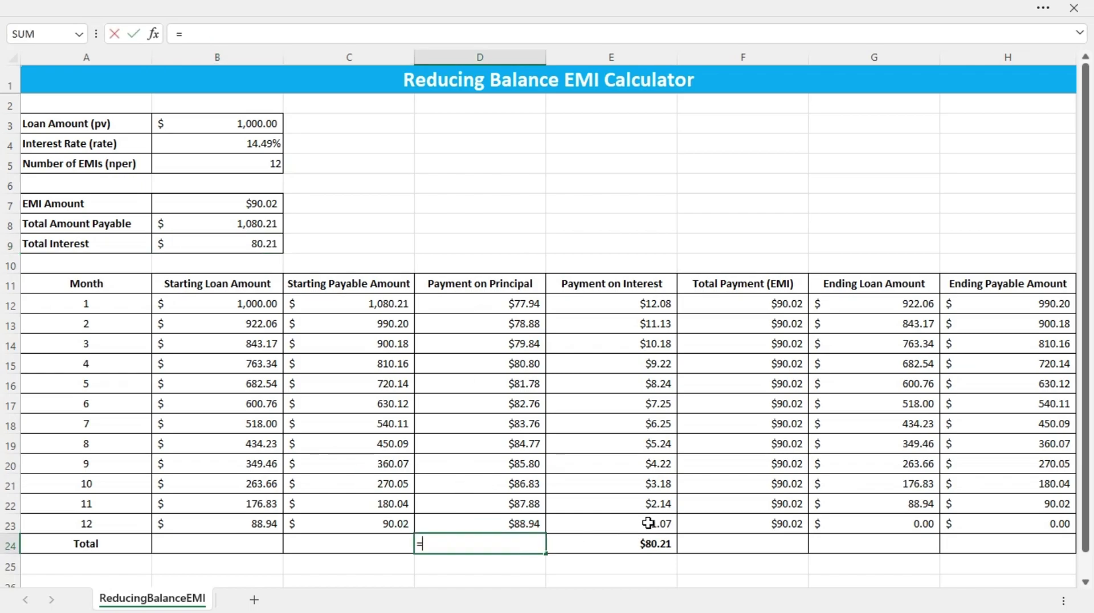
pyautogui.write('sum')
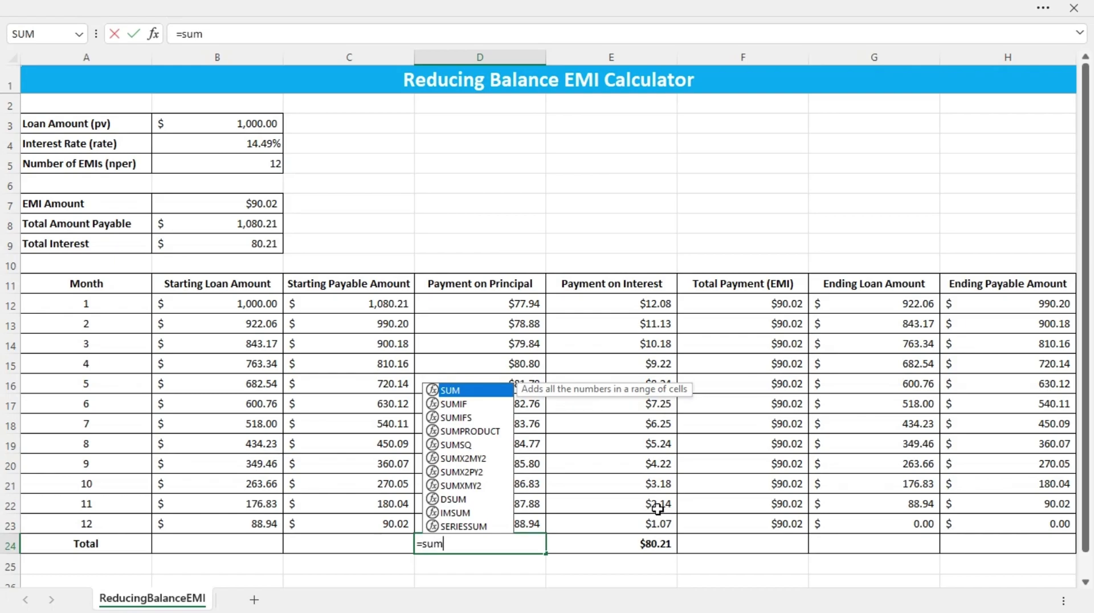
pyautogui.press('Tab')
pyautogui.moveTo(461, 305); pyautogui.dragTo(472, 523)
pyautogui.press('Return')
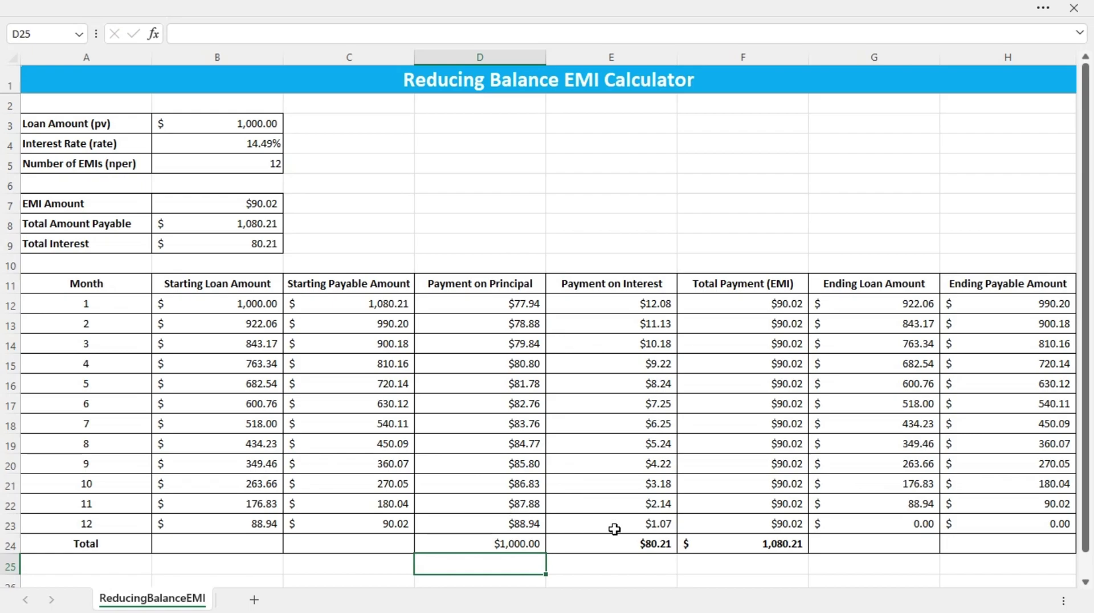
pyautogui.click(504, 547)
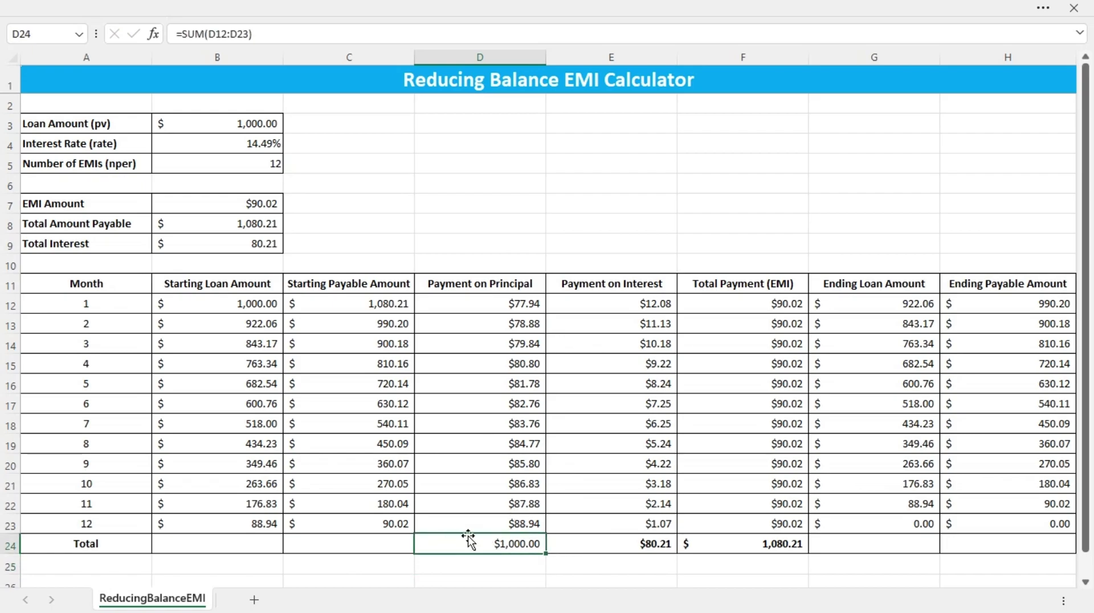
pyautogui.click(763, 544)
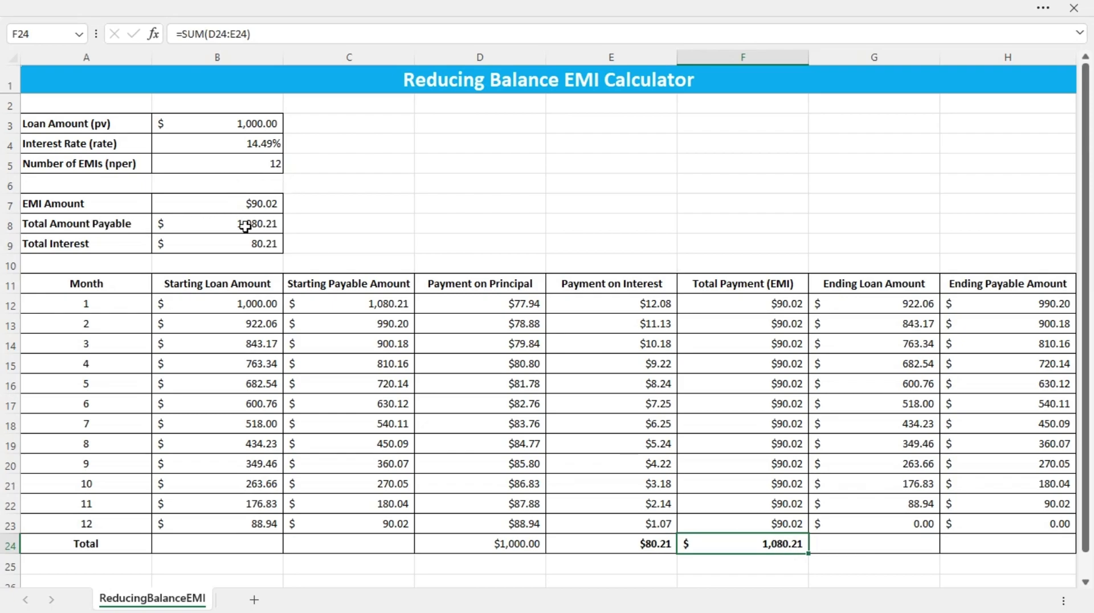
pyautogui.click(221, 225)
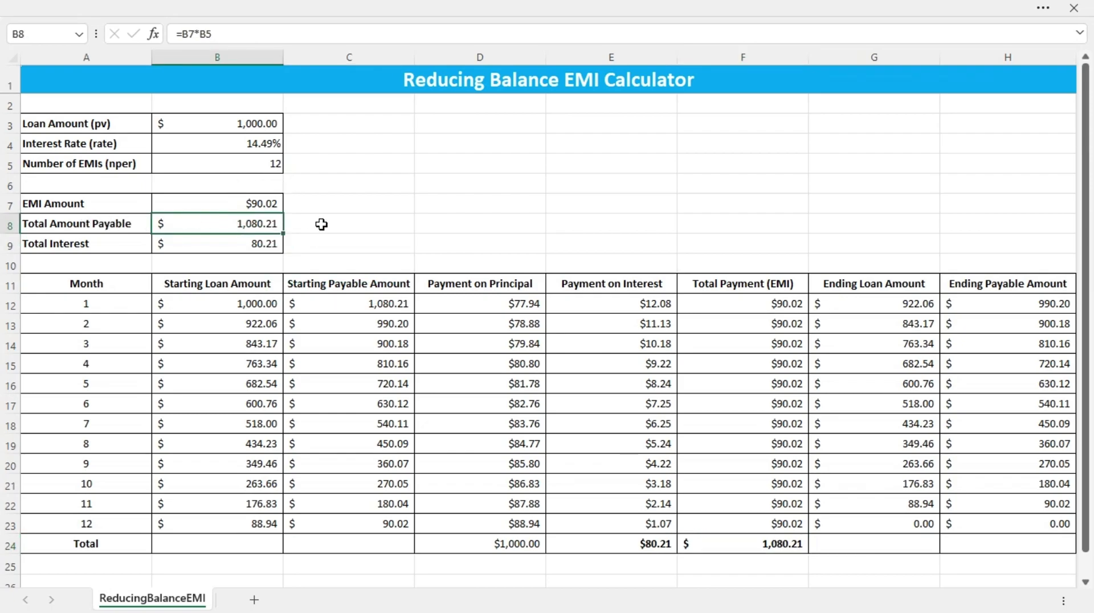
pyautogui.click(494, 542)
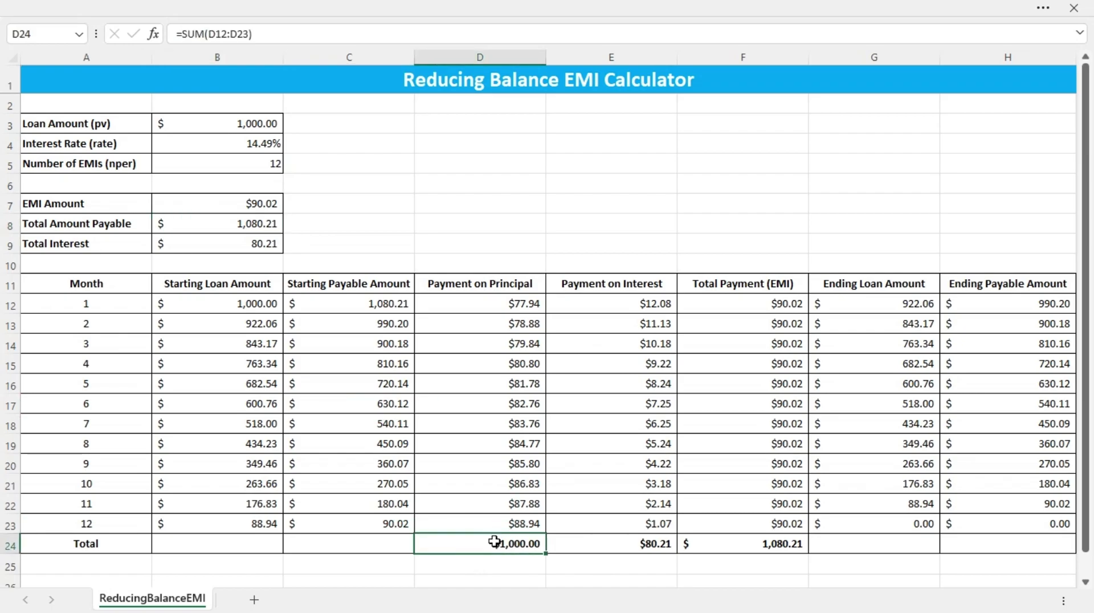
pyautogui.click(636, 544)
pyautogui.click(773, 544)
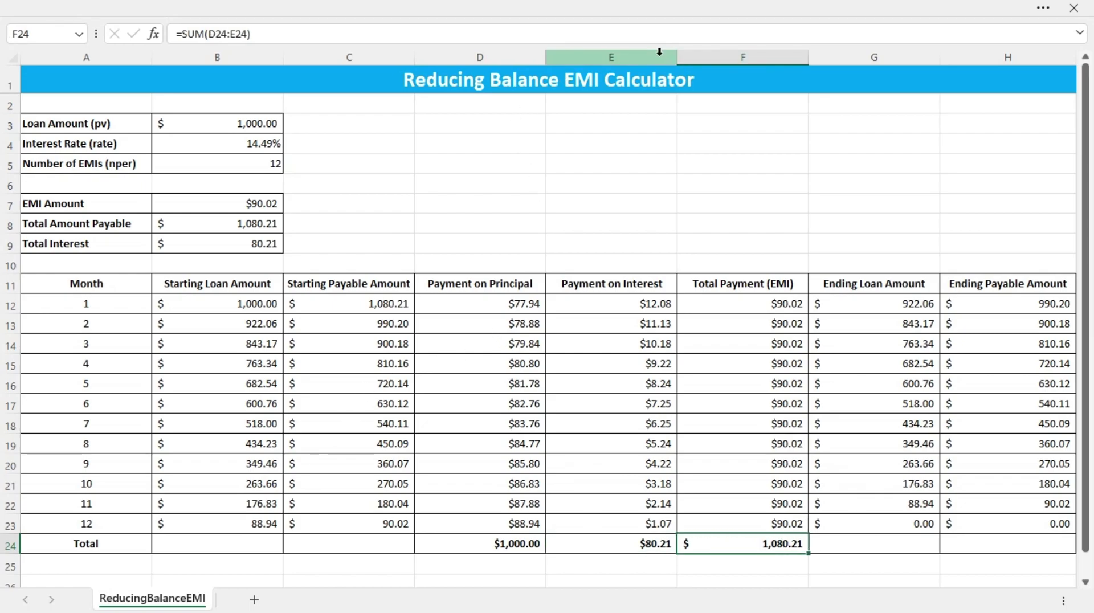
pyautogui.click(699, 79)
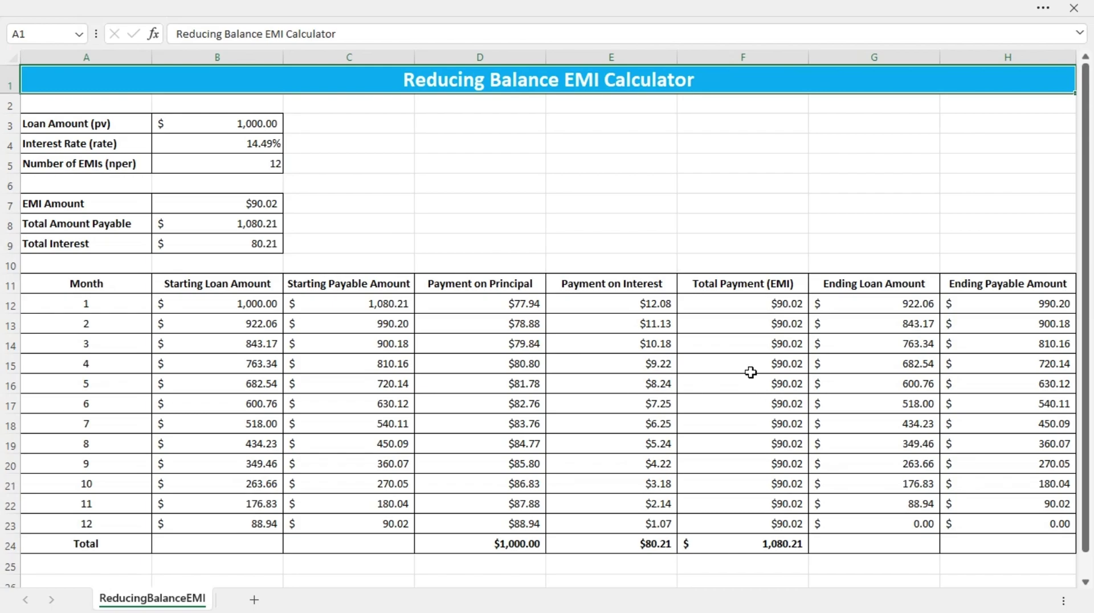